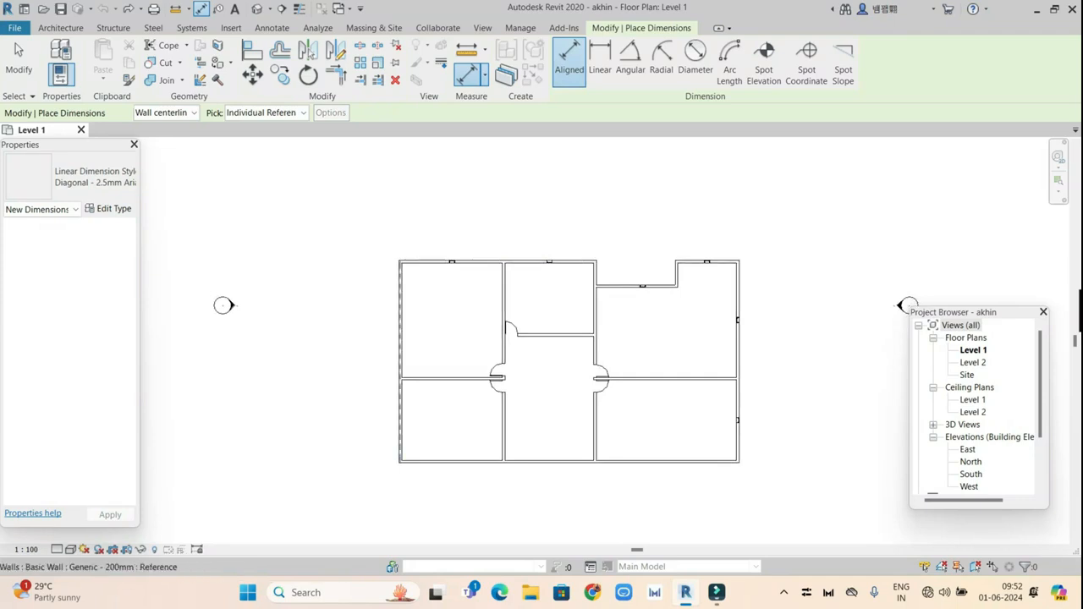
Step: Place an aligned dimension across the upper-left room, between the centerlines of its two vertical walls
click(400, 303)
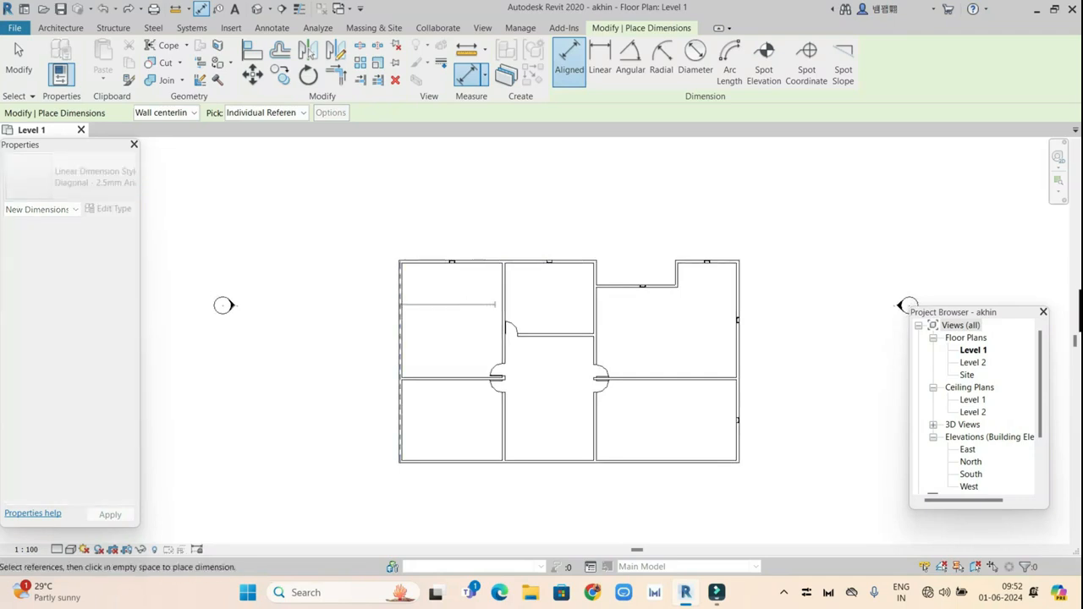
click(502, 304)
click(474, 294)
Step: Configure the aligned dimension to pick Entire Walls and reference Openings by Widths
click(266, 112)
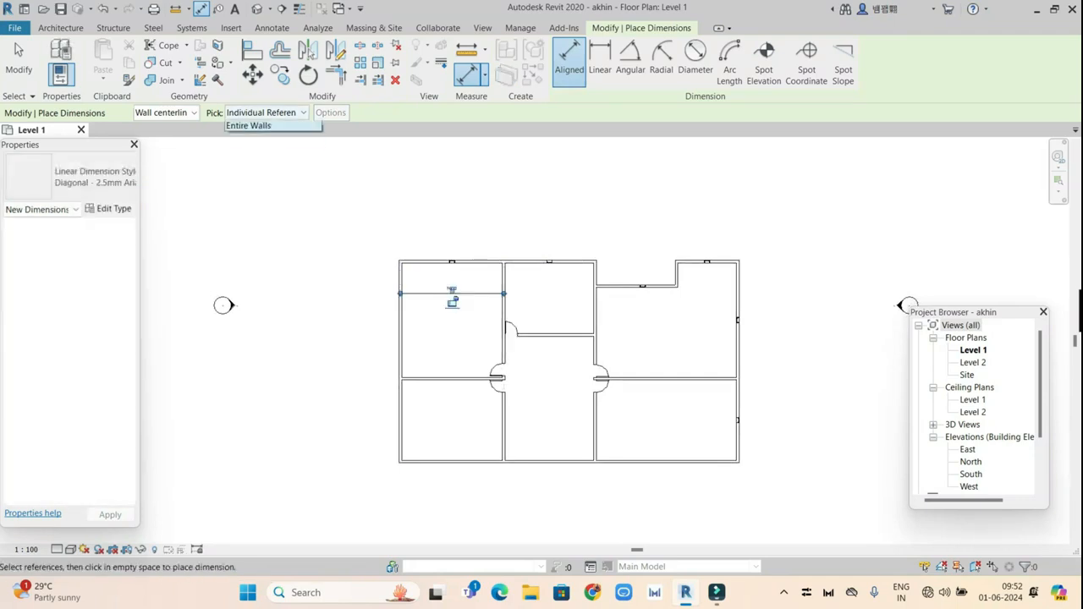
click(248, 137)
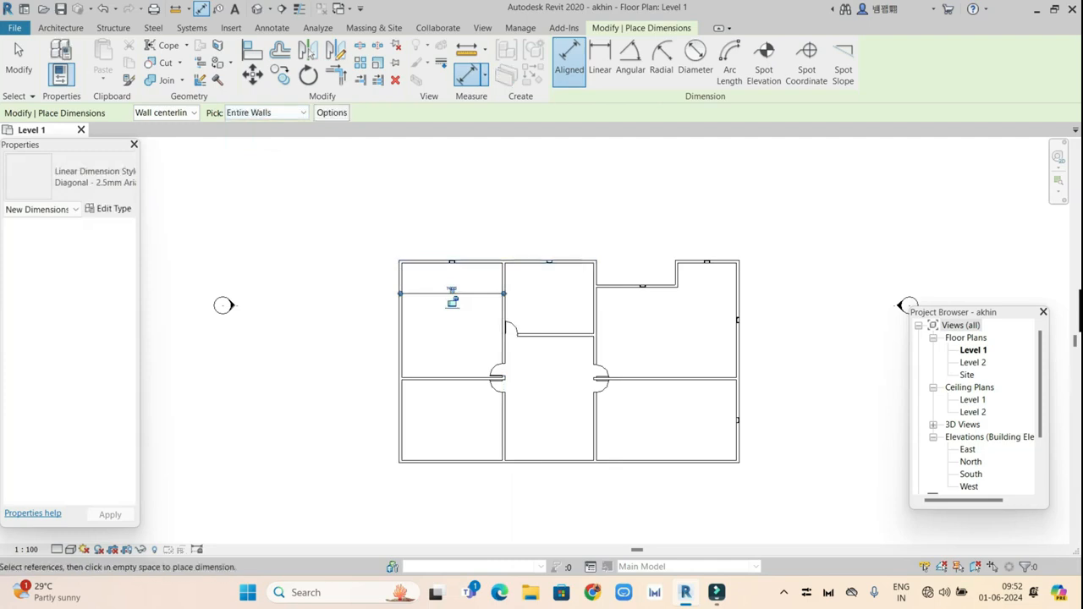
click(331, 112)
click(467, 247)
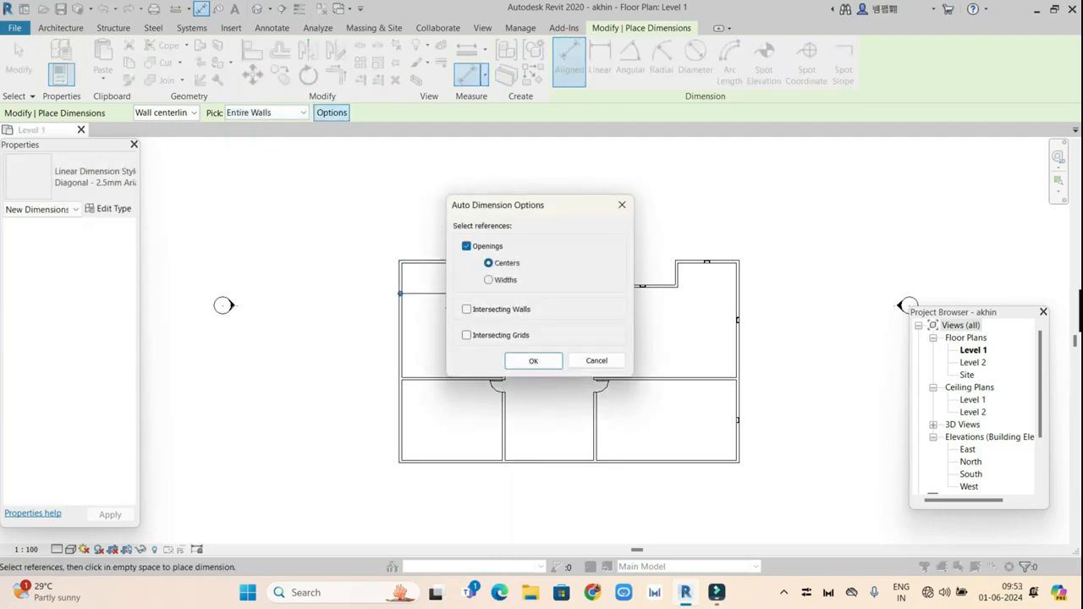
click(489, 279)
click(533, 361)
Step: Dimension the whole upper exterior wall over the two left-hand rooms, placing the dimension string above the building
click(512, 262)
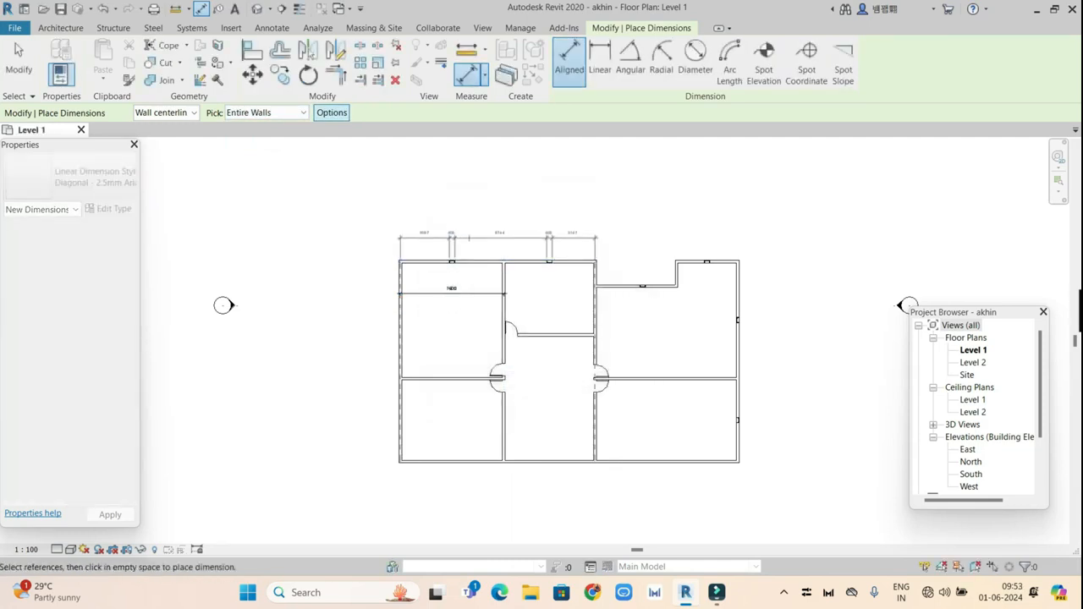
click(509, 217)
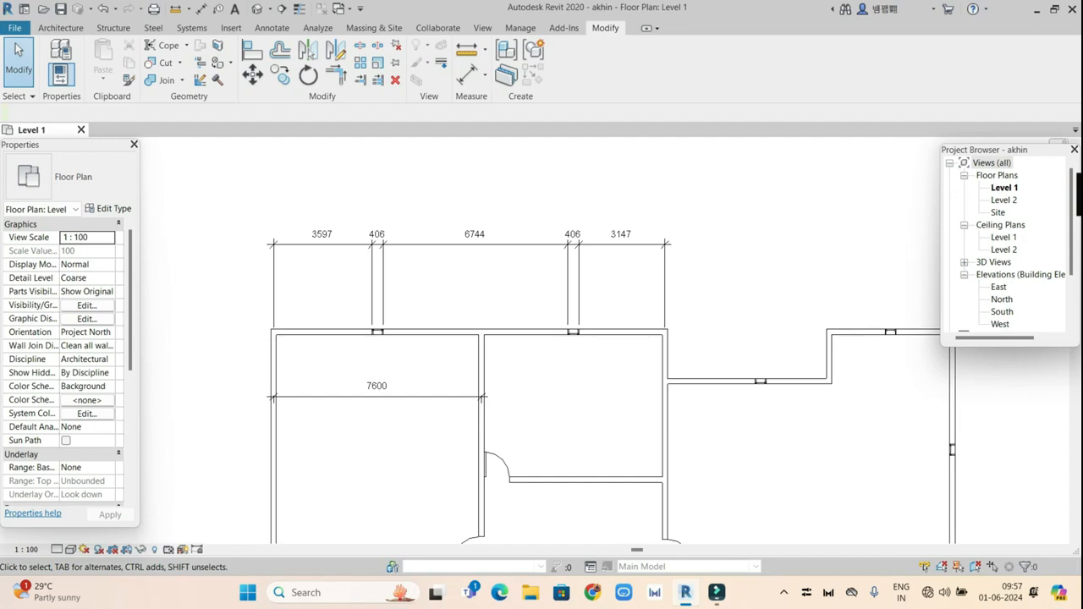
scroll(387, 349, down, 3)
scroll(430, 354, up, 4)
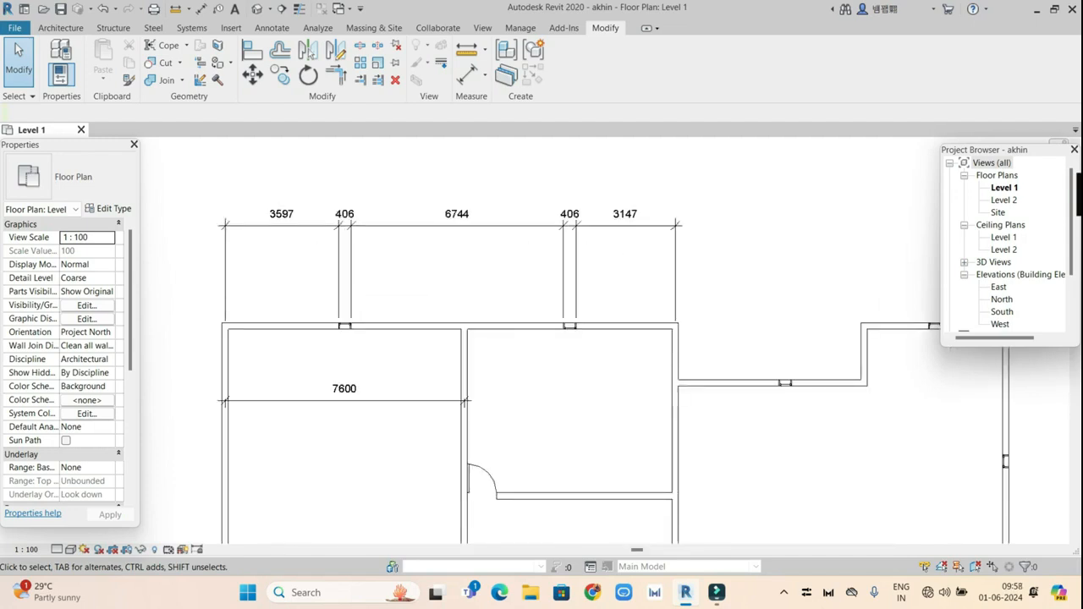
Step: Set the Text Size of the upper wall's linear dimension type to 2 mm
click(449, 224)
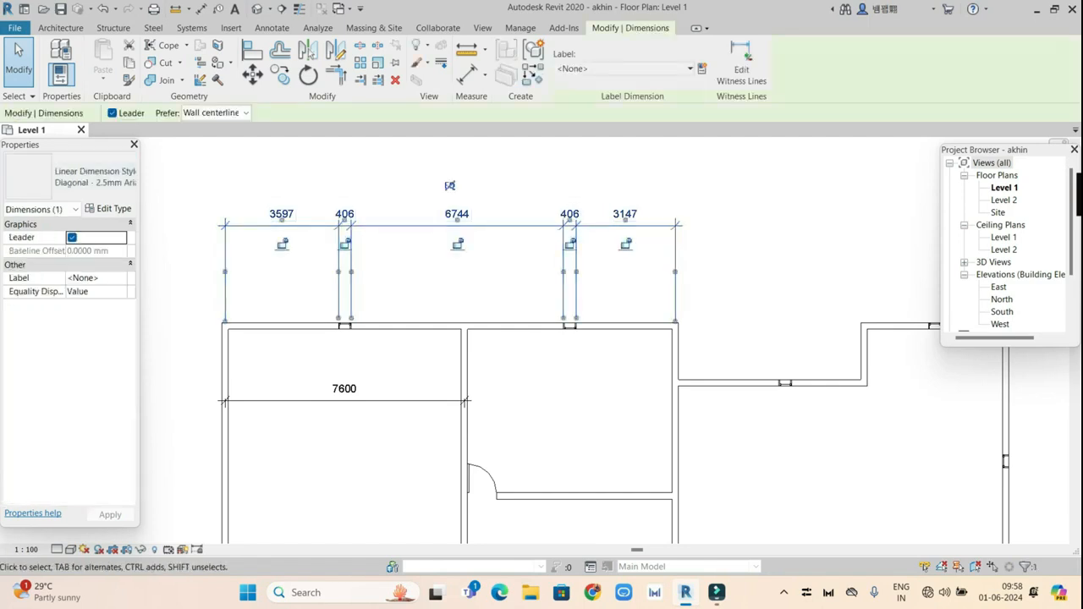
click(114, 208)
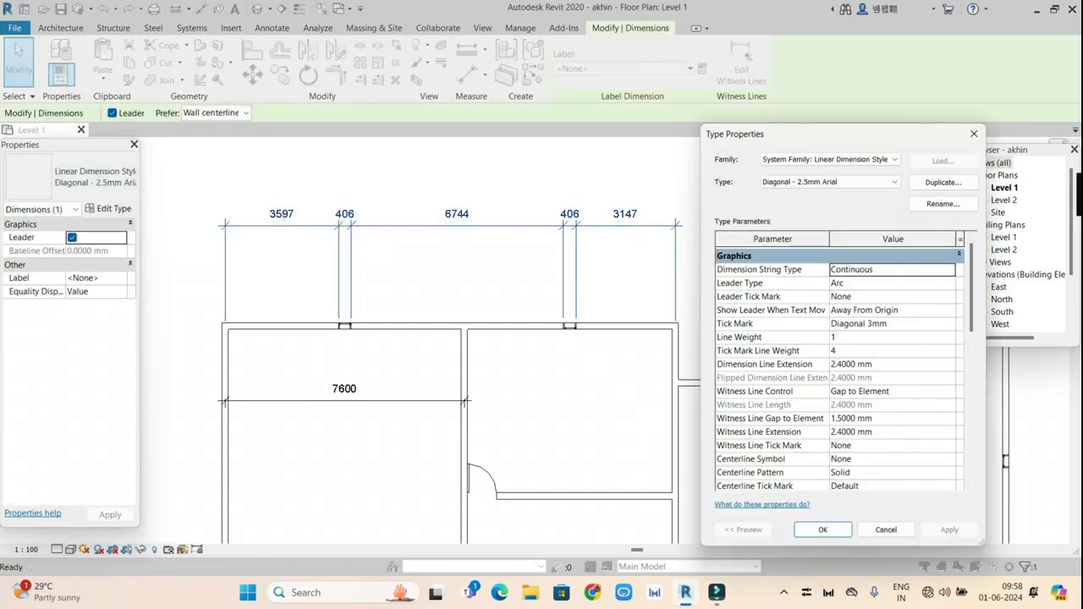
scroll(605, 332, down, 5)
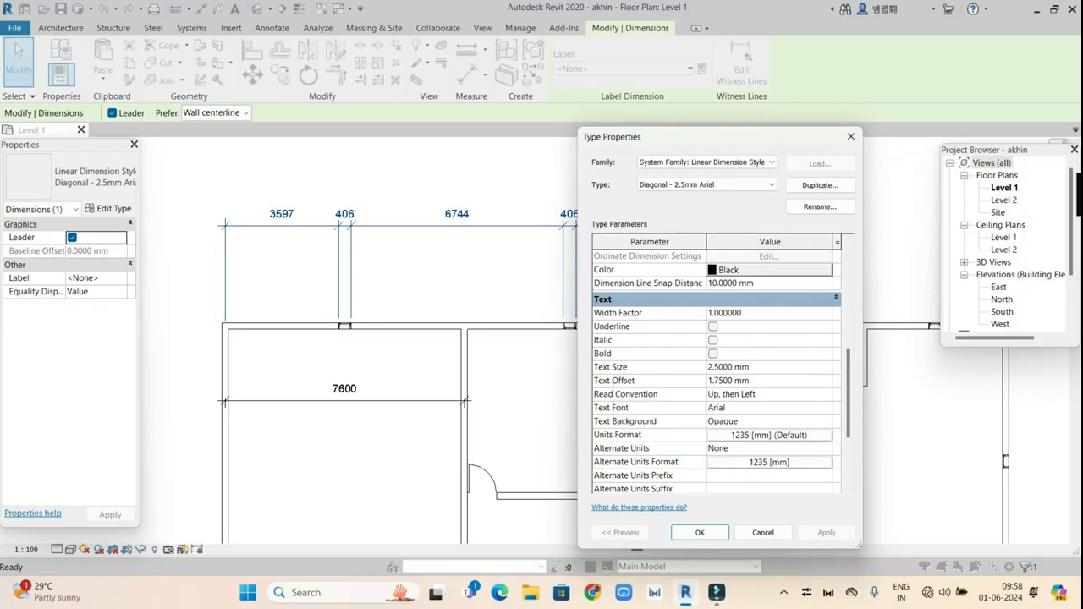
click(714, 367)
drag(733, 367, 708, 367)
text(2)
key(Tab)
key(Tab)
key(Tab)
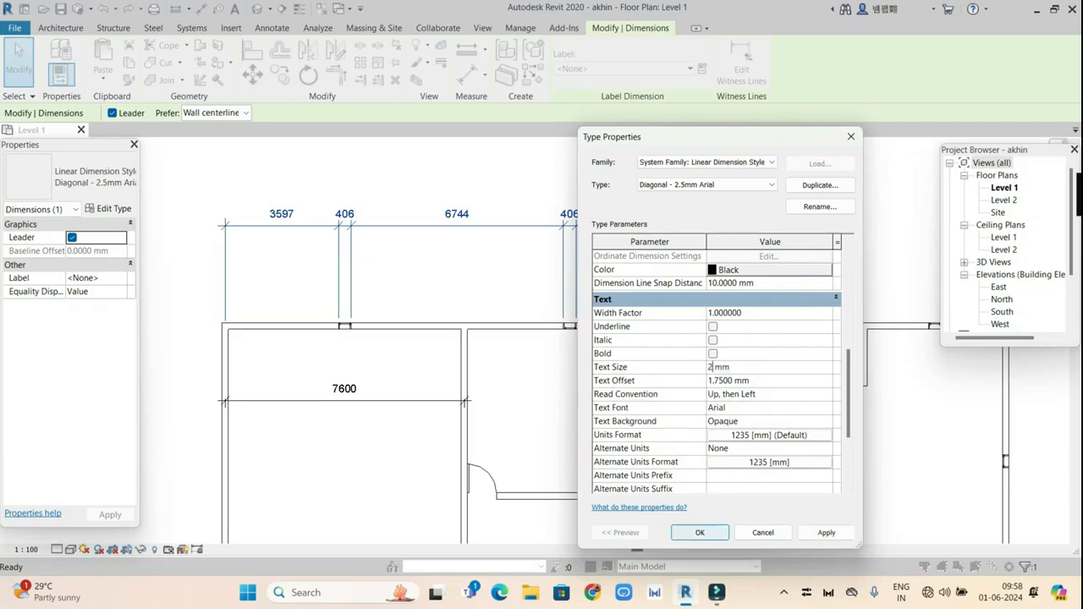
key(Return)
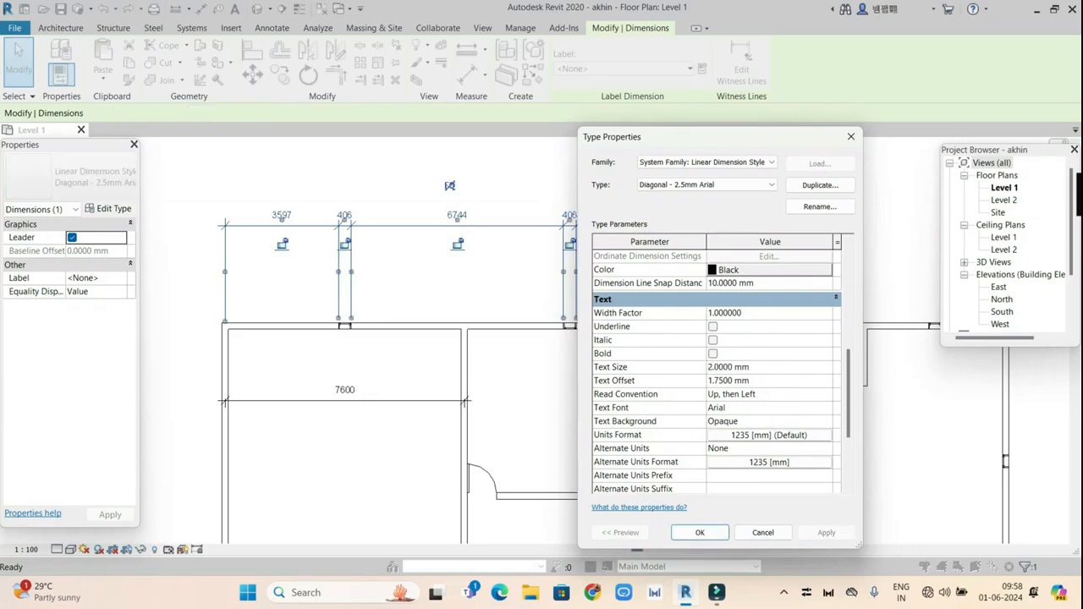
key(Return)
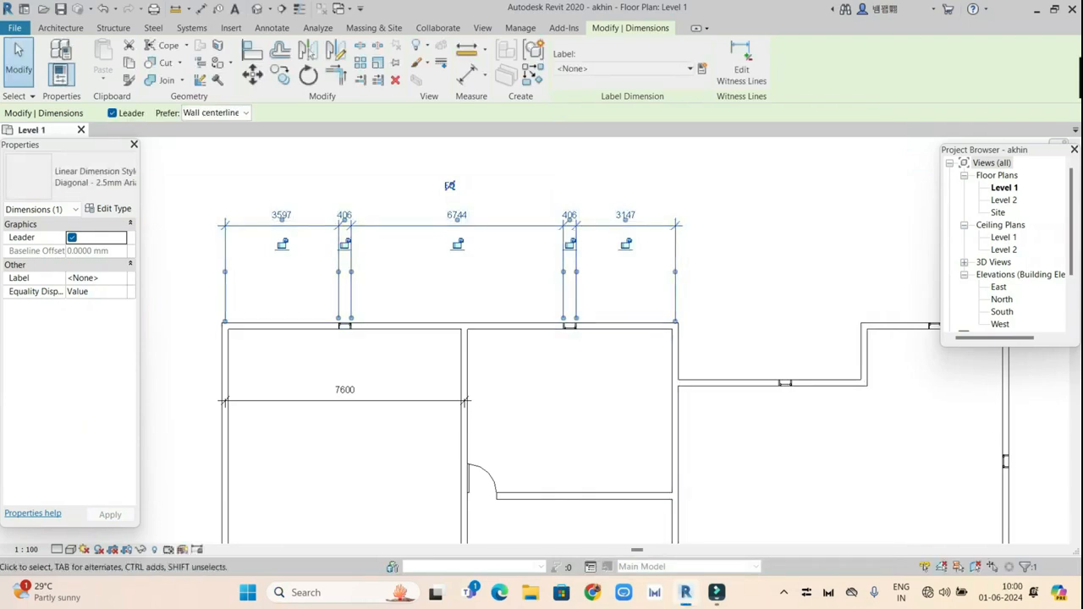
scroll(477, 355, down, 1)
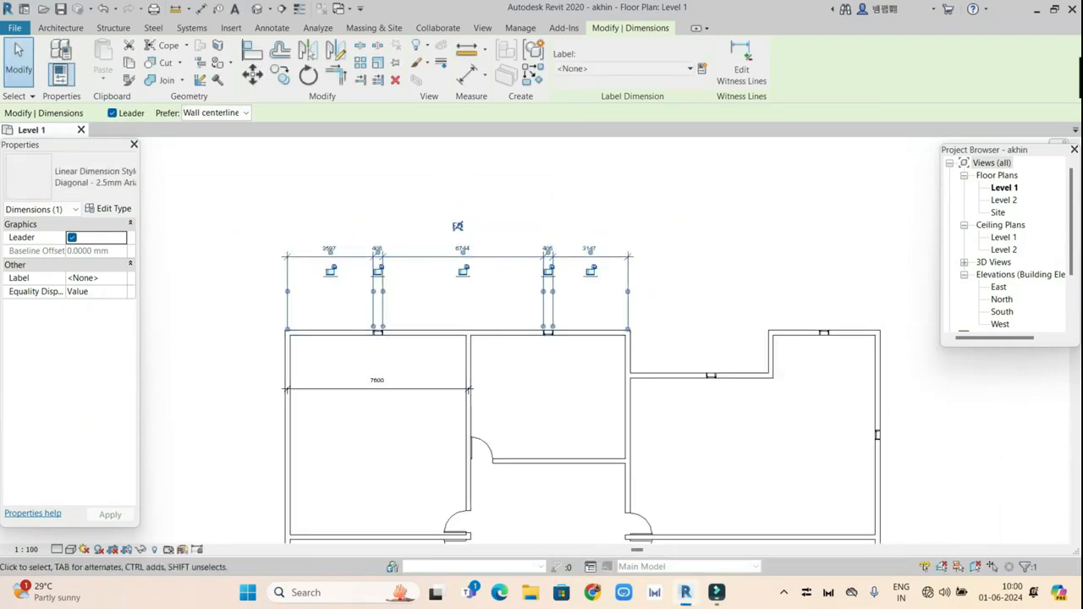
key(Escape)
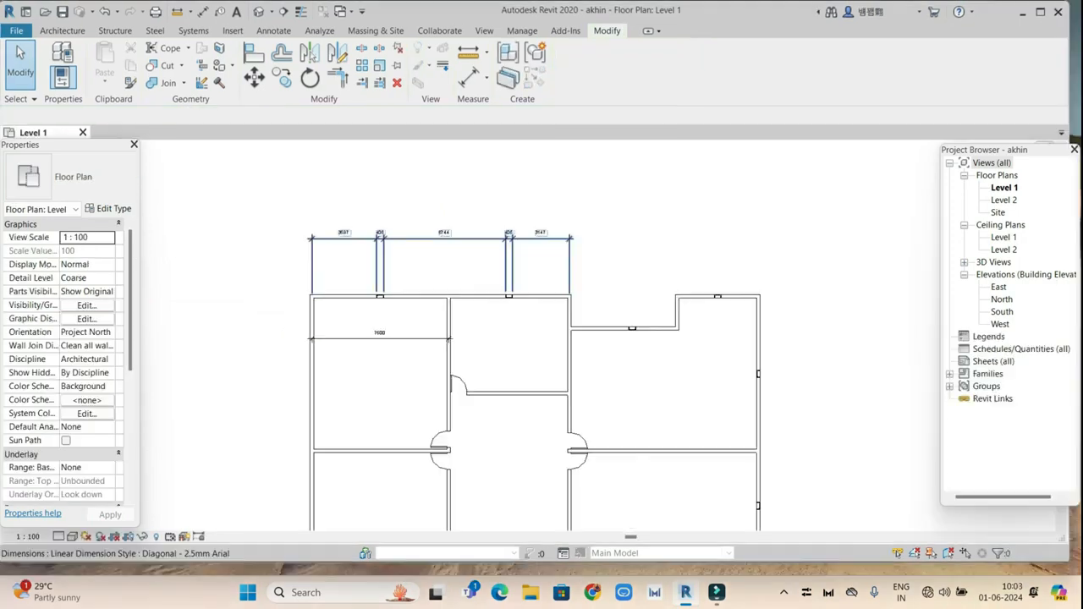
Step: Duplicate the upper wall dimension's type under the name "Diagonal - 2mm"
click(429, 239)
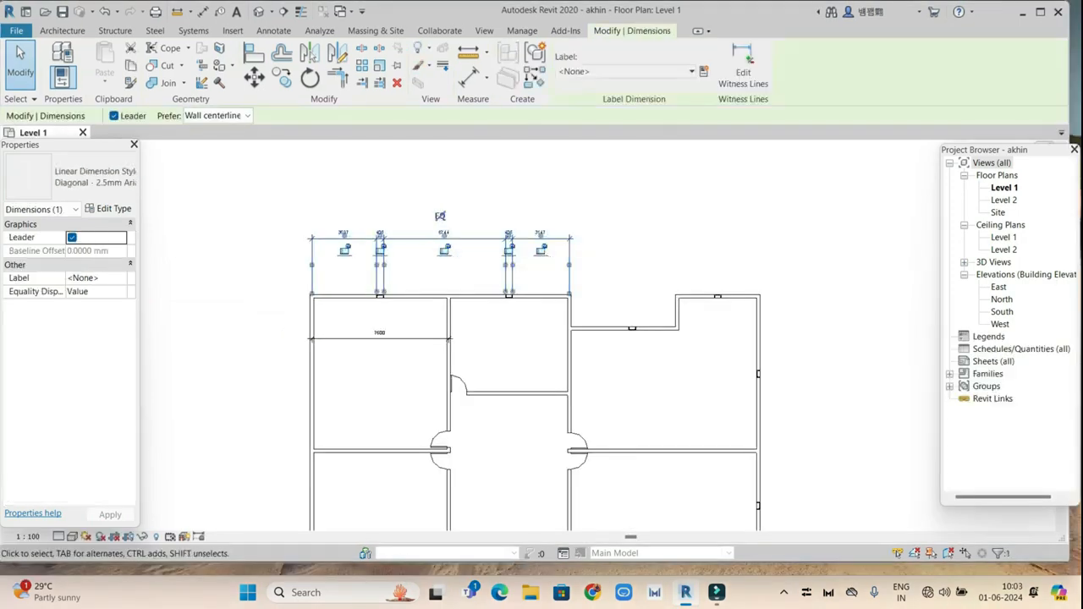
click(110, 208)
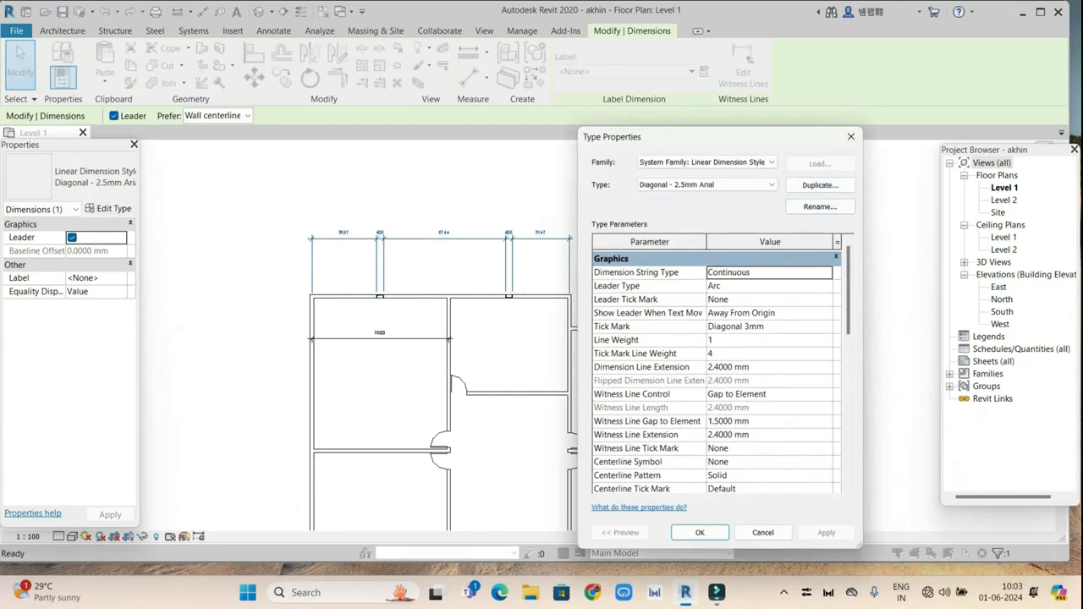
click(819, 184)
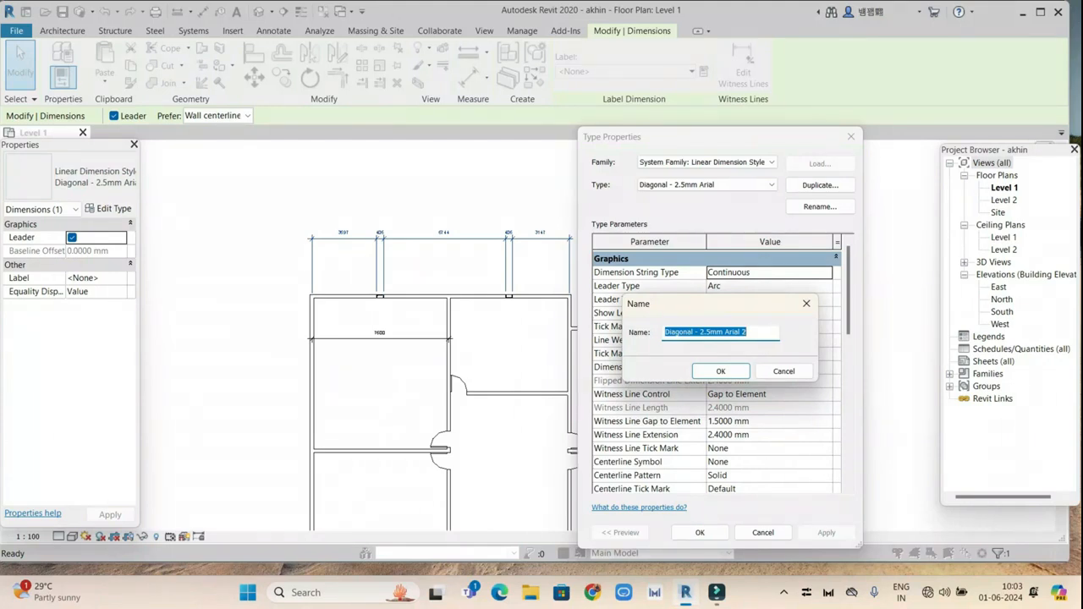
drag(749, 332, 700, 333)
text(2)
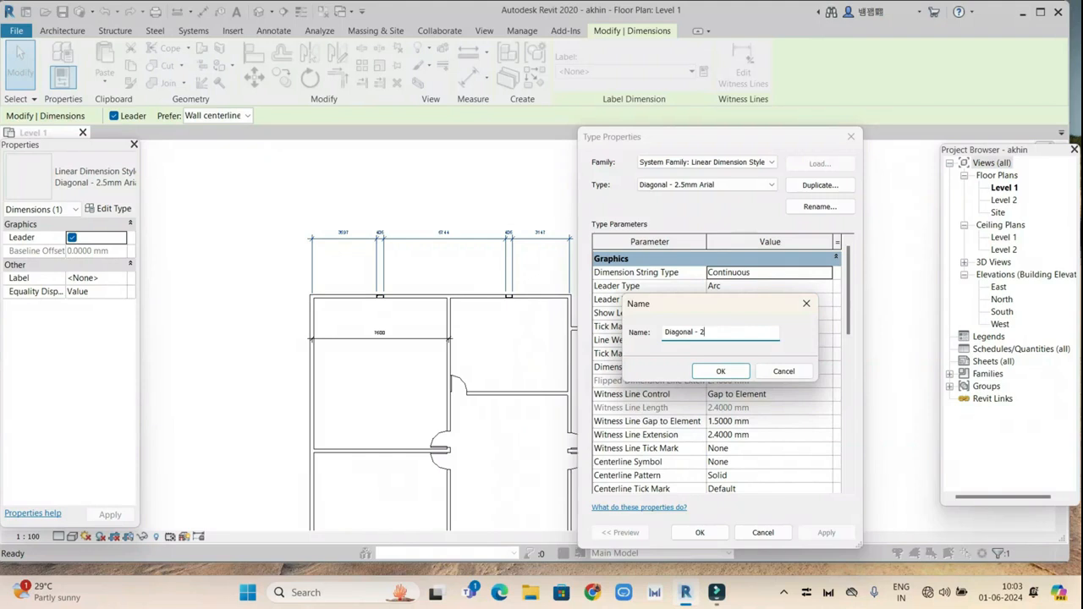
text(mm)
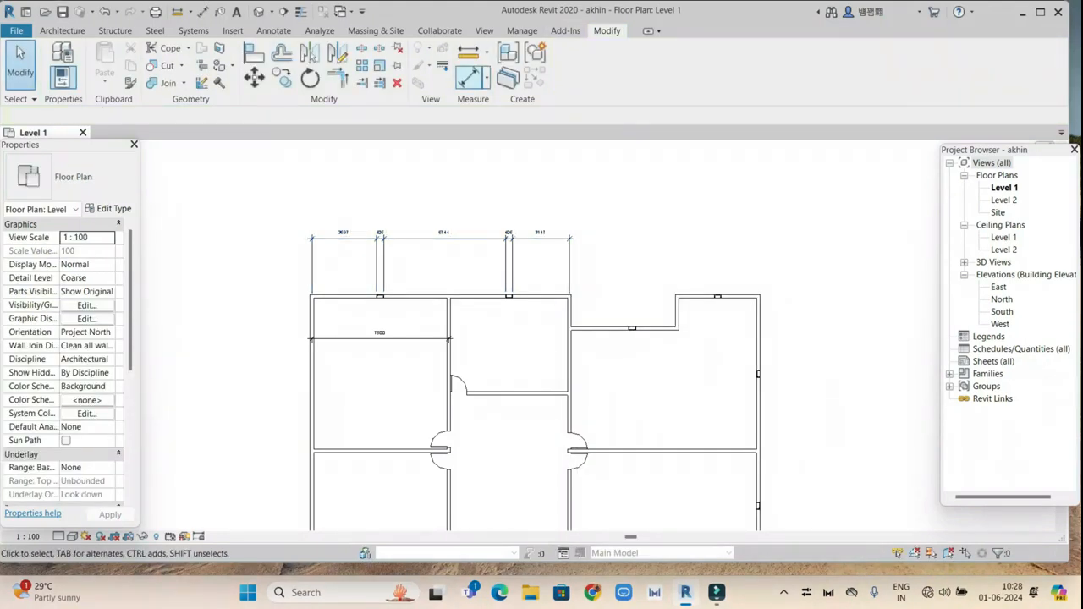
Step: Dimension the entire right exterior wall including its window openings, placing the aligned dimension string outside the building
key(d)
key(i)
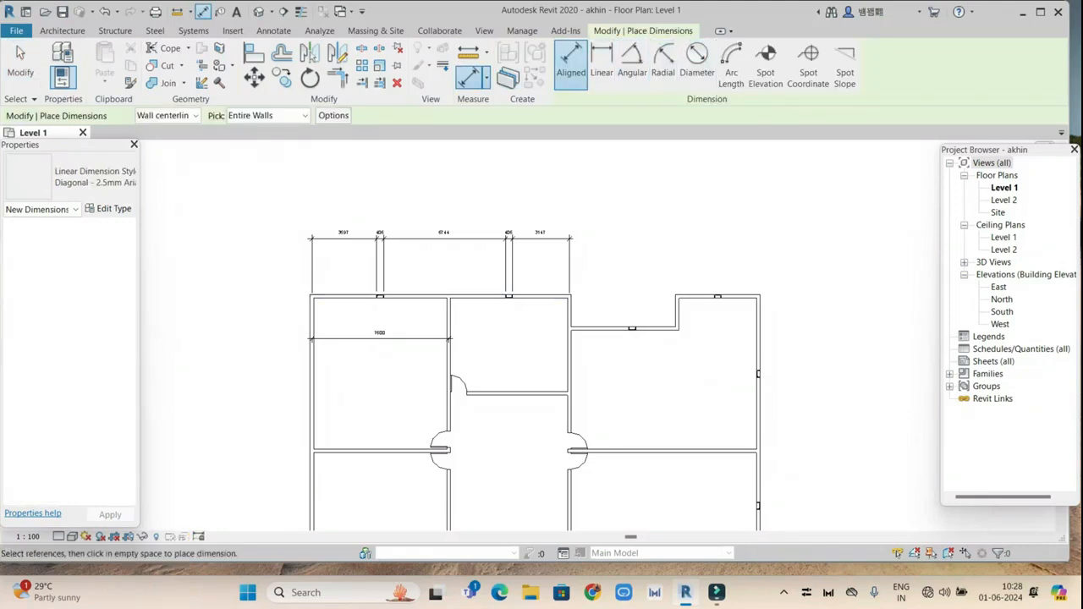
middle_drag(593, 381, 466, 327)
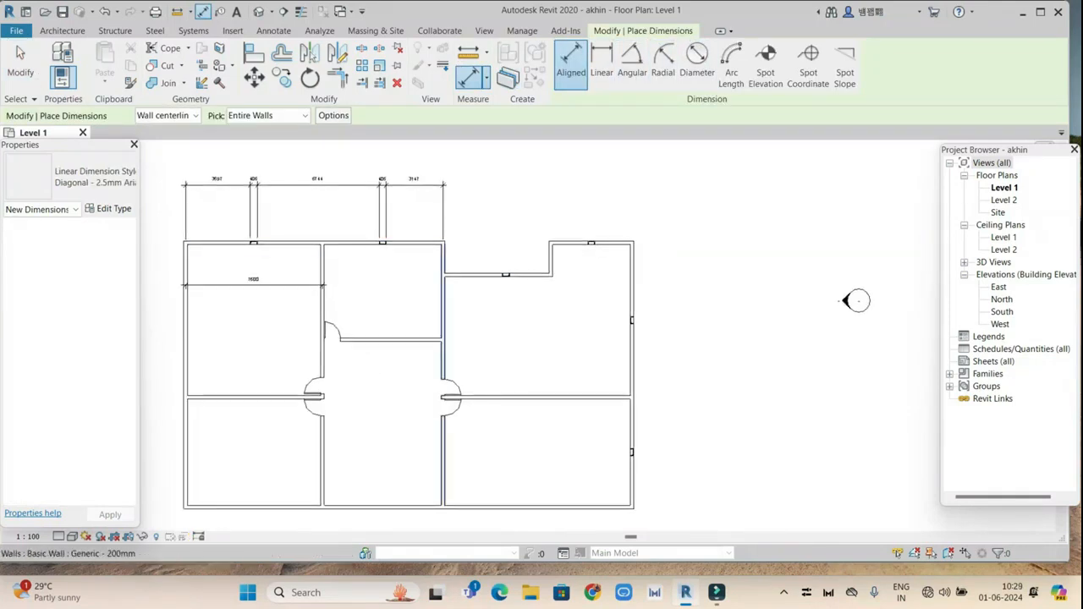
click(632, 370)
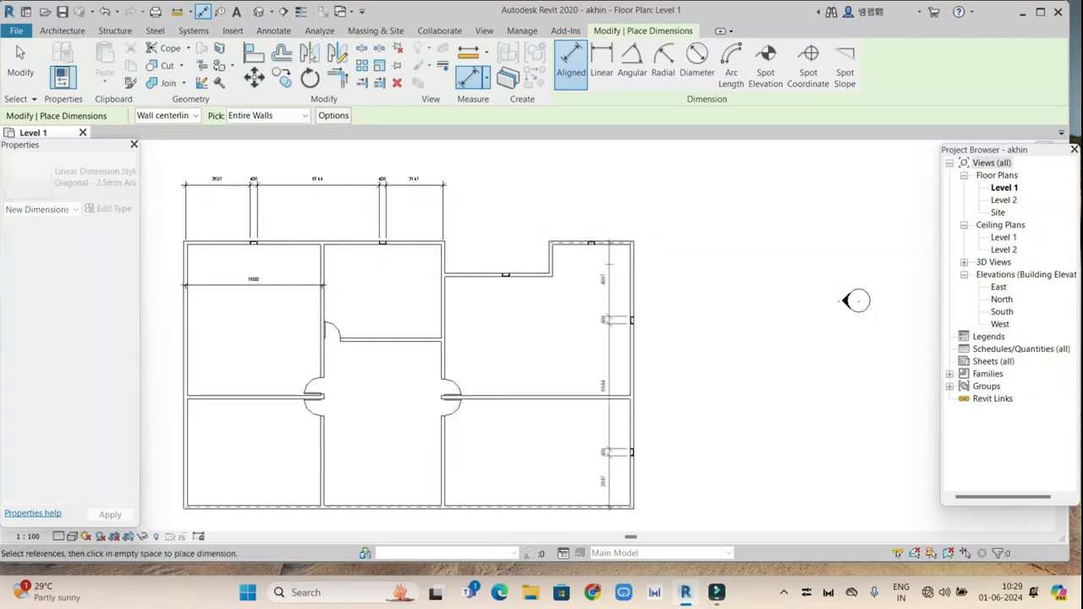
click(680, 376)
scroll(681, 334, down, 1)
right_click(766, 251)
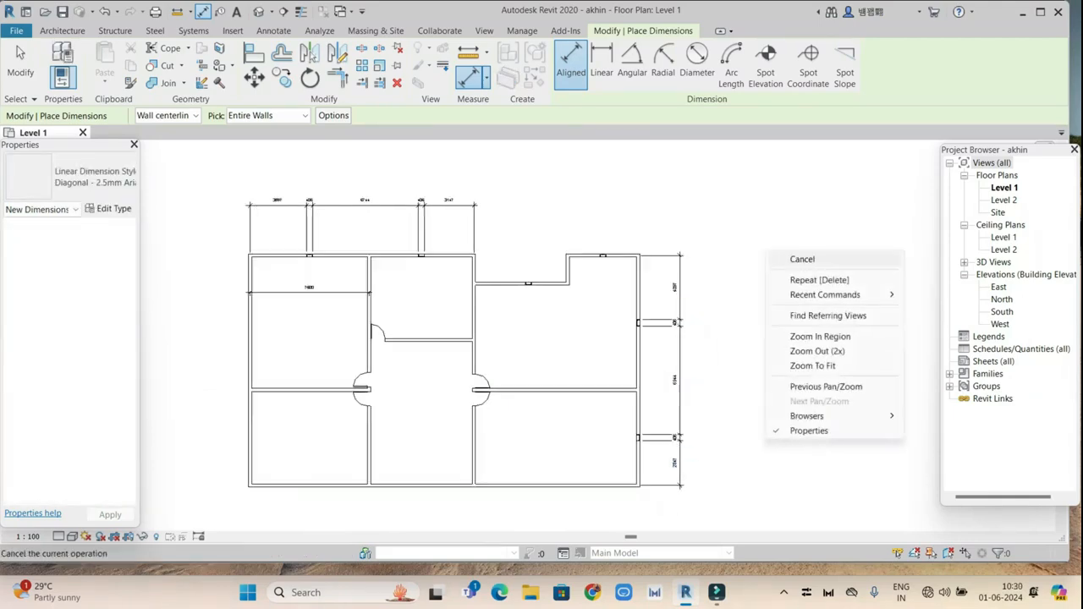
click(787, 257)
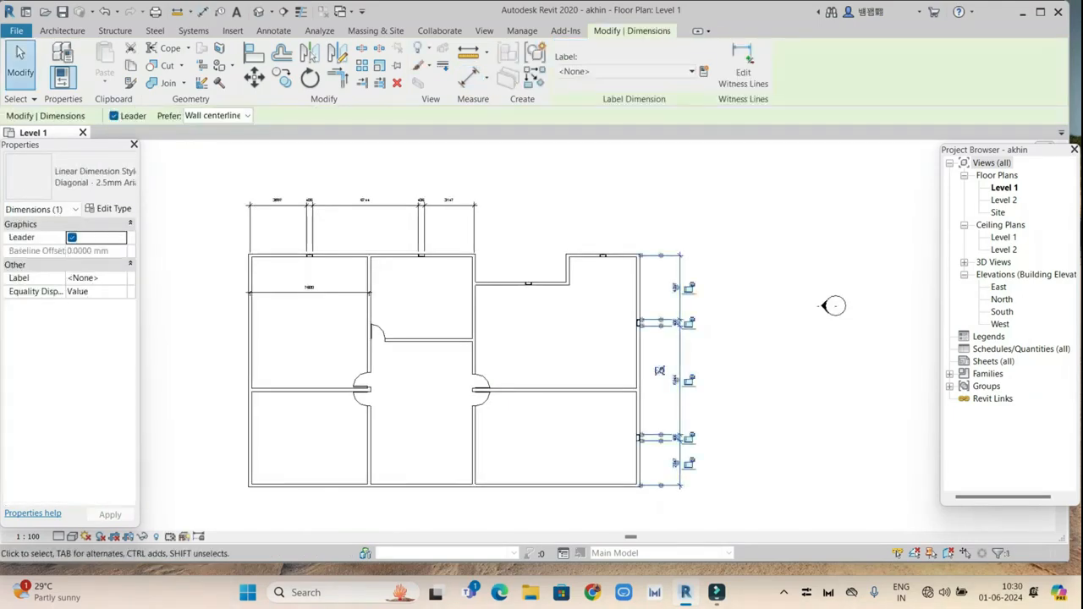
Step: Set the Text Size of the right wall dimension's type, Diagonal - 2.5mm Arial, to 3 mm
click(108, 208)
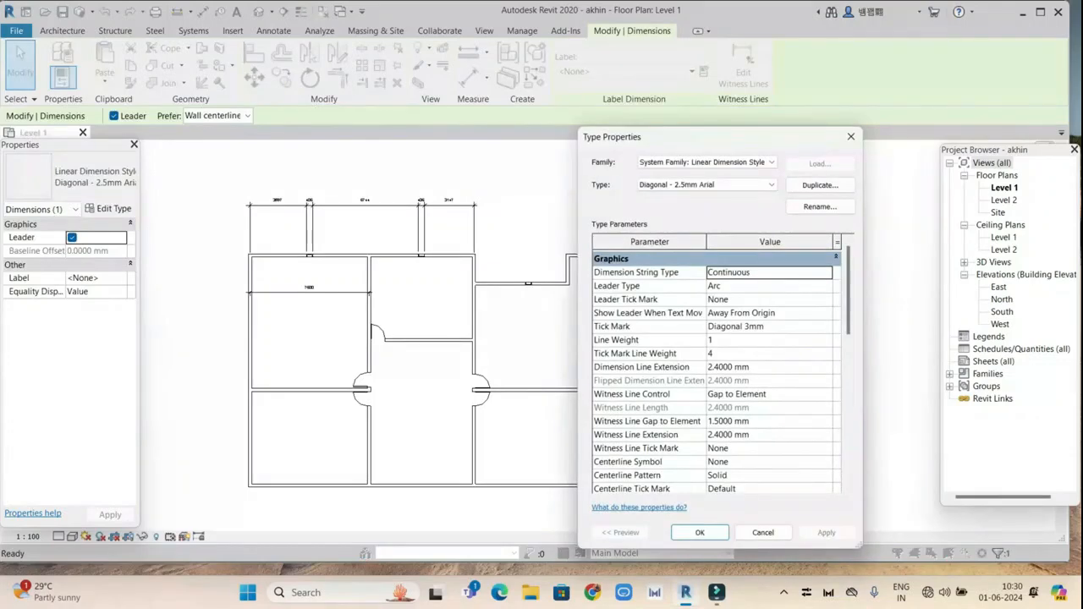
drag(741, 143, 438, 272)
scroll(453, 431, down, 9)
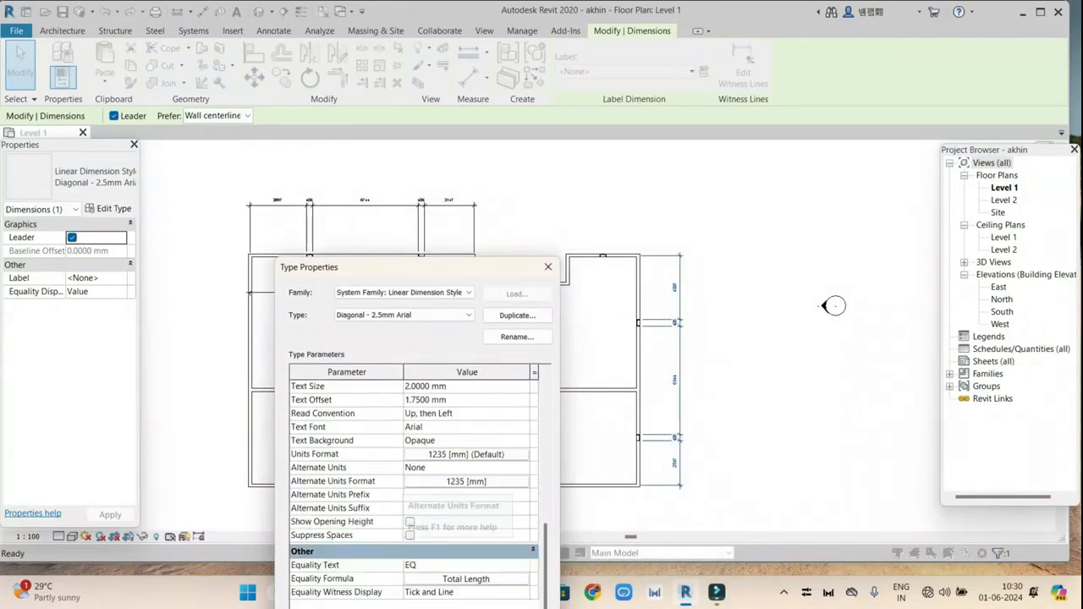
scroll(414, 474, up, 3)
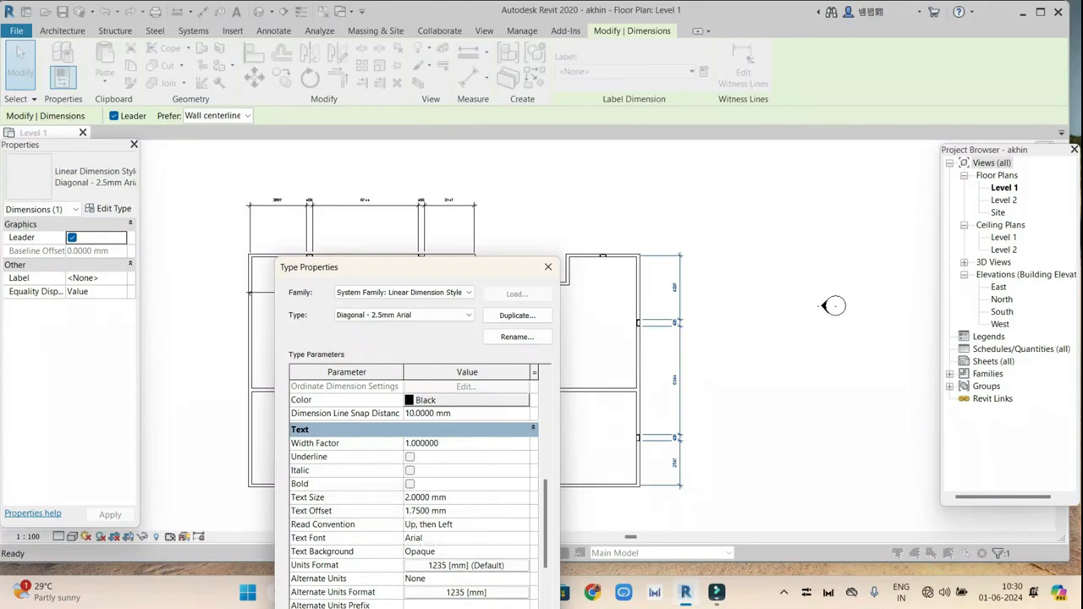
click(411, 497)
key(BackSpace)
text(3)
drag(406, 268, 850, 152)
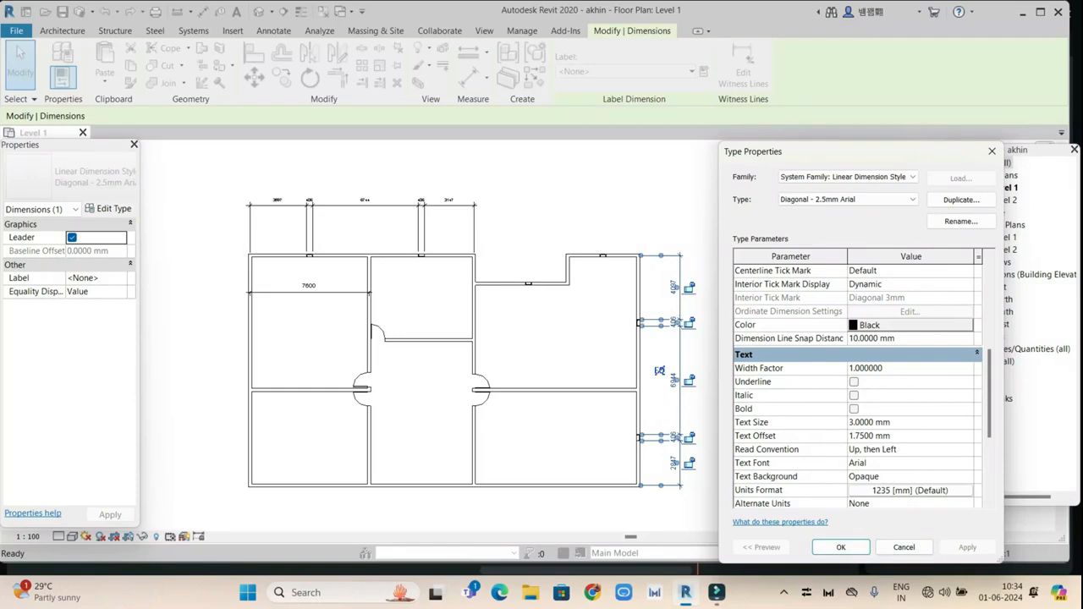
click(841, 548)
key(Escape)
Step: Compare the dimension text sizes on the right wall, the upper wall and the upper-left room
scroll(658, 346, up, 1)
scroll(686, 406, up, 8)
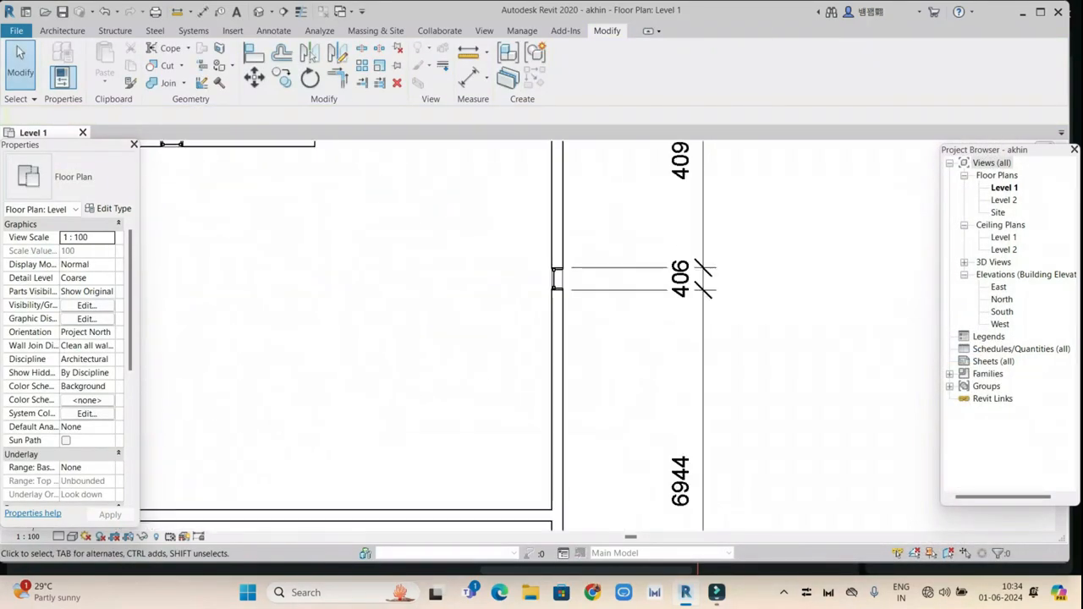
scroll(686, 406, down, 7)
scroll(652, 346, up, 3)
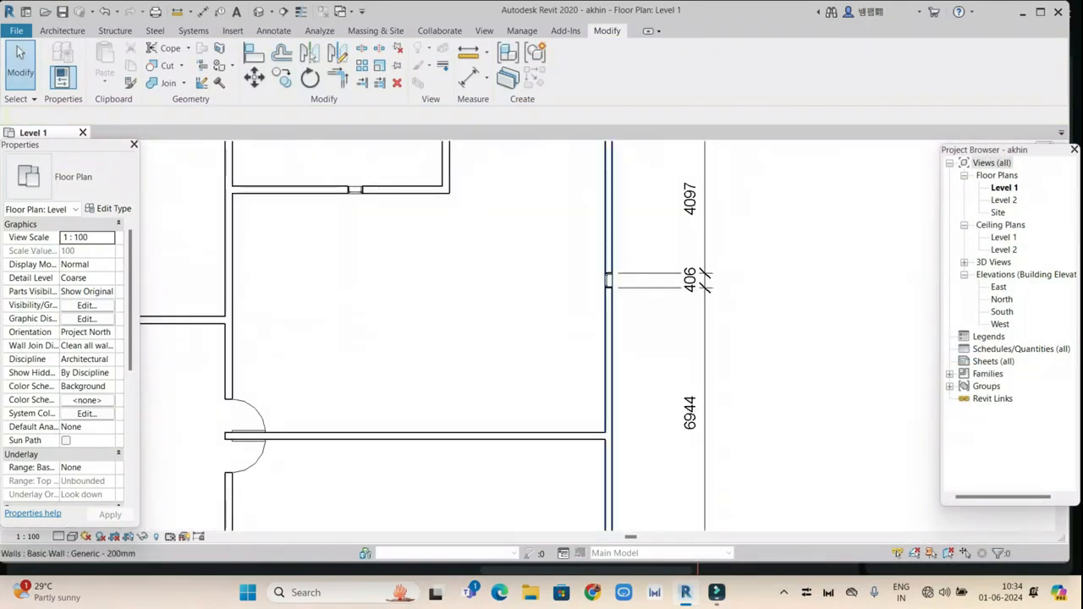
scroll(467, 303, down, 2)
middle_drag(468, 303, 661, 466)
scroll(433, 236, up, 6)
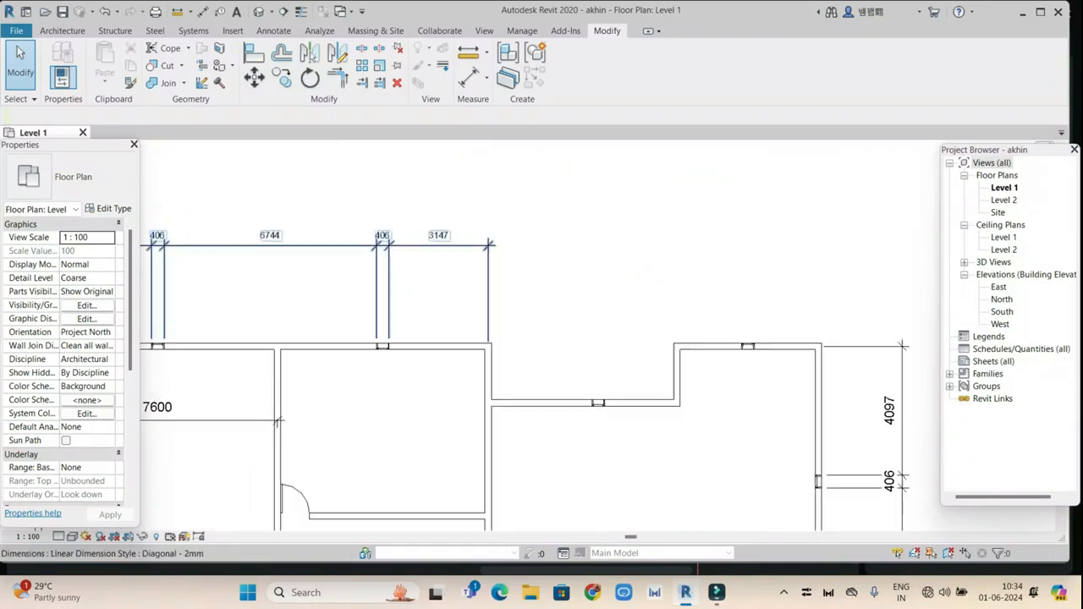
scroll(846, 421, down, 8)
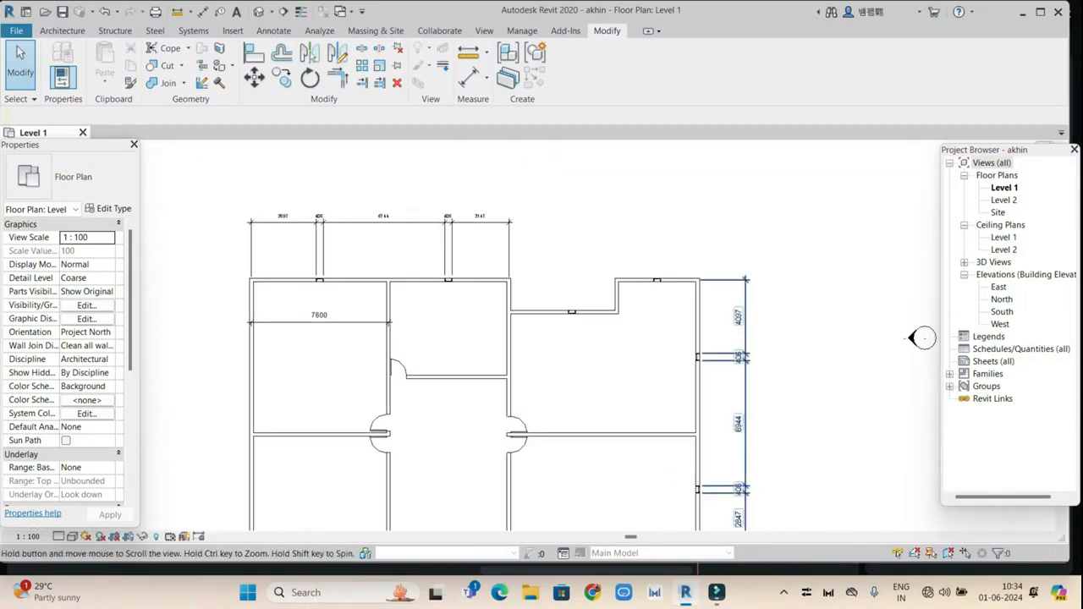
scroll(541, 355, down, 2)
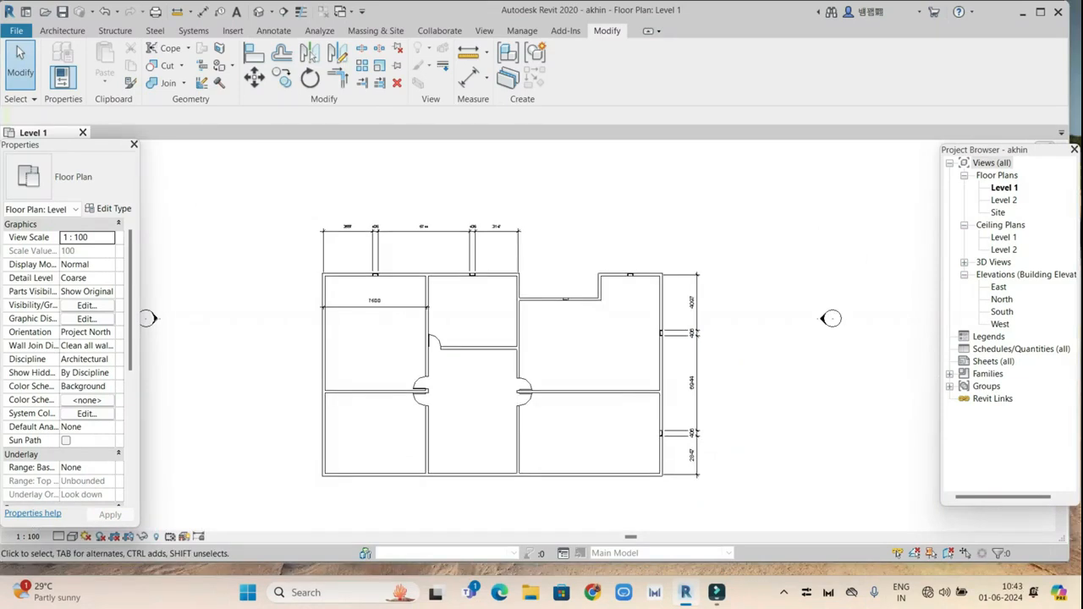
Step: Draw two Generic - 200mm structural walls enclosing a small space about 1300 mm wide in the upper-left corner of the upper-right room
click(62, 30)
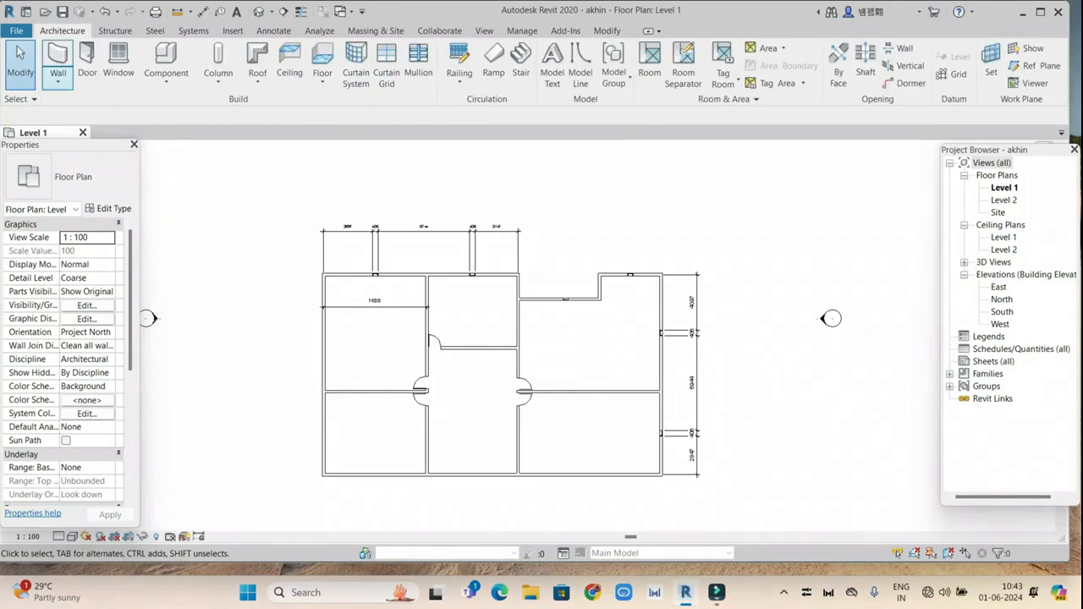
click(57, 85)
click(98, 134)
scroll(595, 346, up, 3)
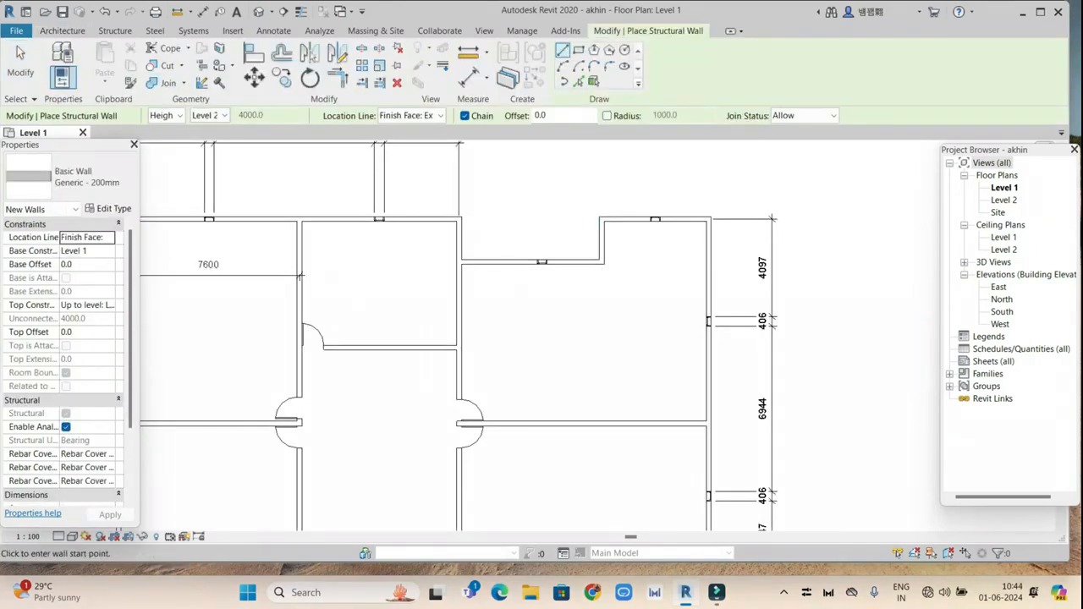
click(460, 288)
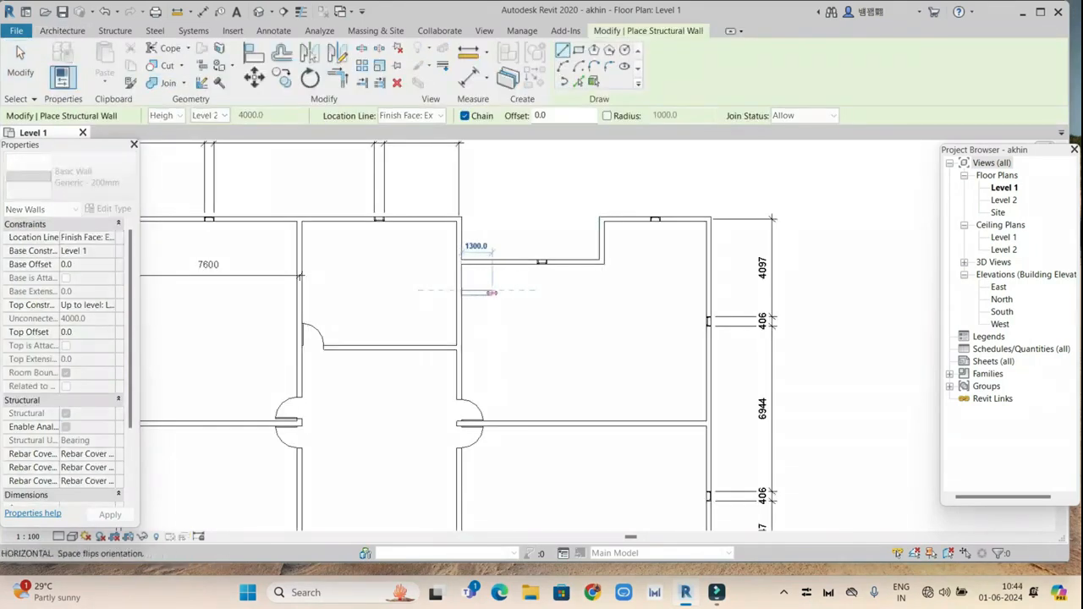
click(492, 293)
click(493, 263)
key(Escape)
key(Escape)
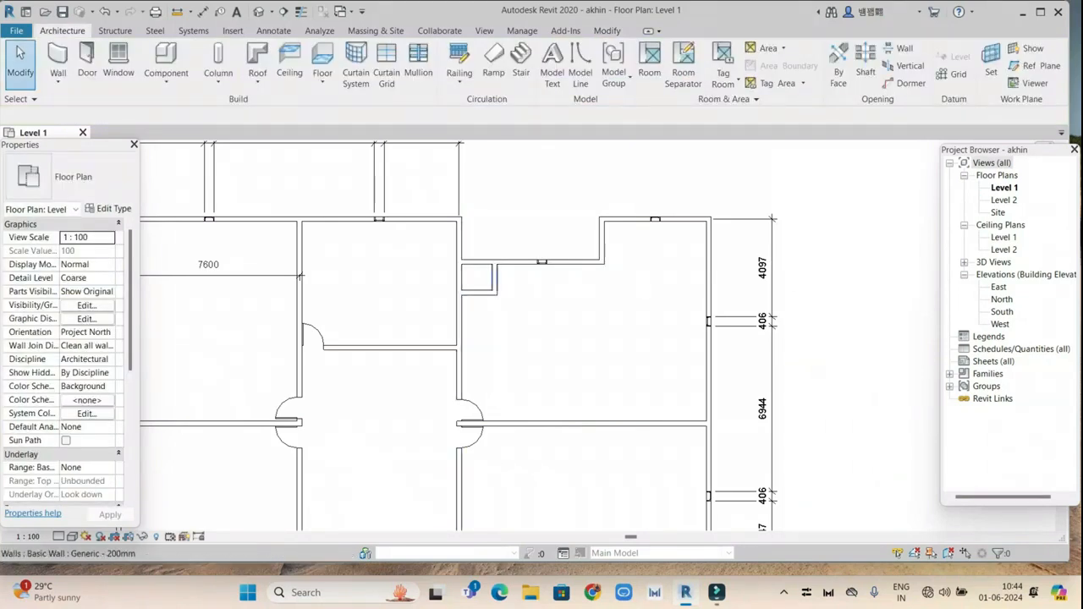
Step: Duplicate the Diagonal - 2mm linear dimension type under the name "Diagonal - small"
scroll(534, 333, down, 2)
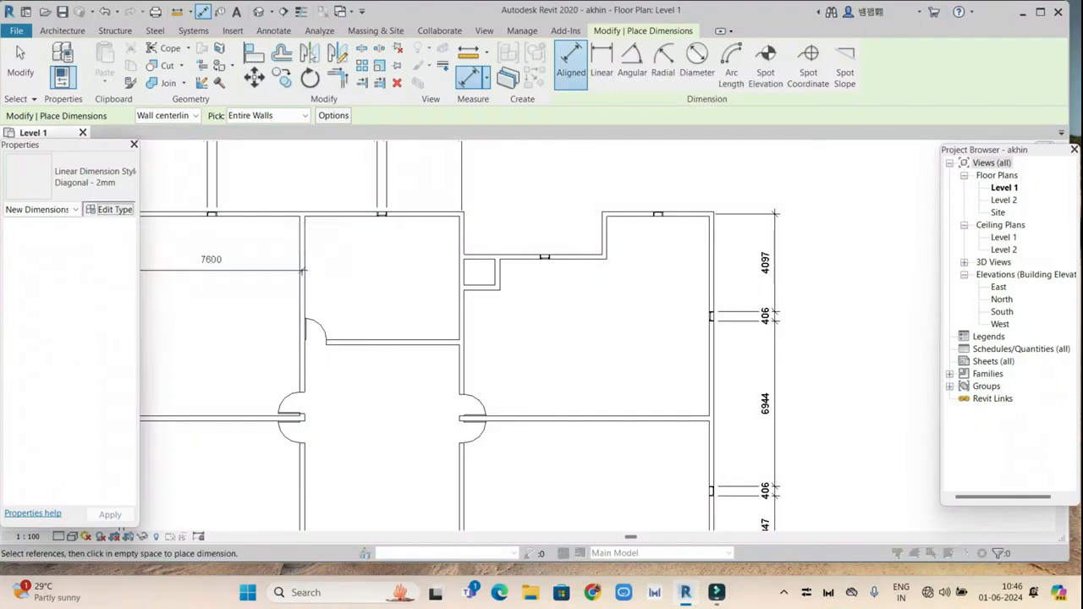
click(110, 209)
click(961, 200)
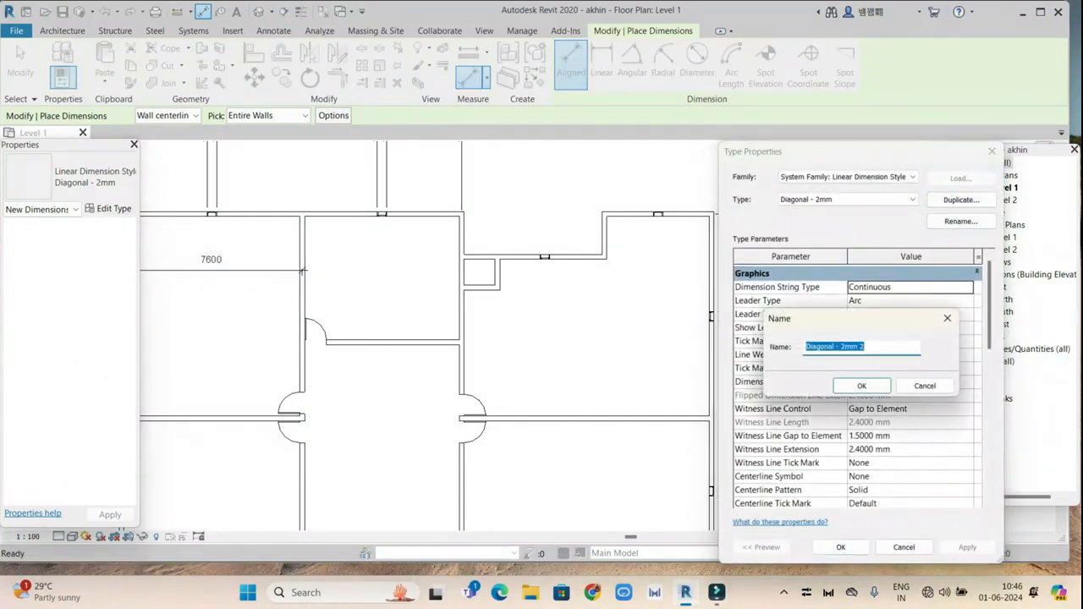
drag(867, 347, 840, 347)
text(small)
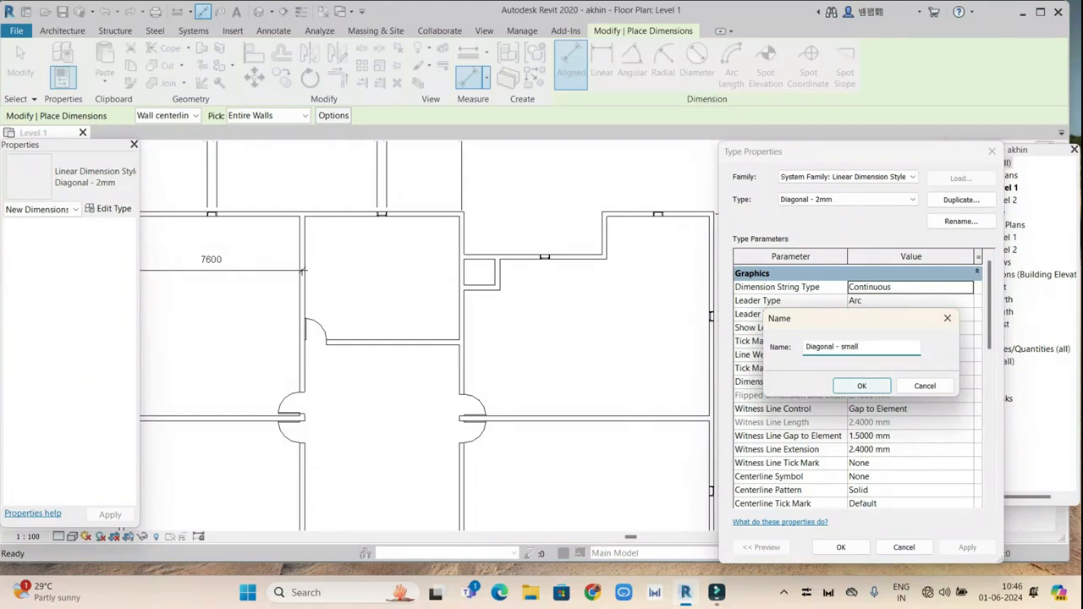
key(Return)
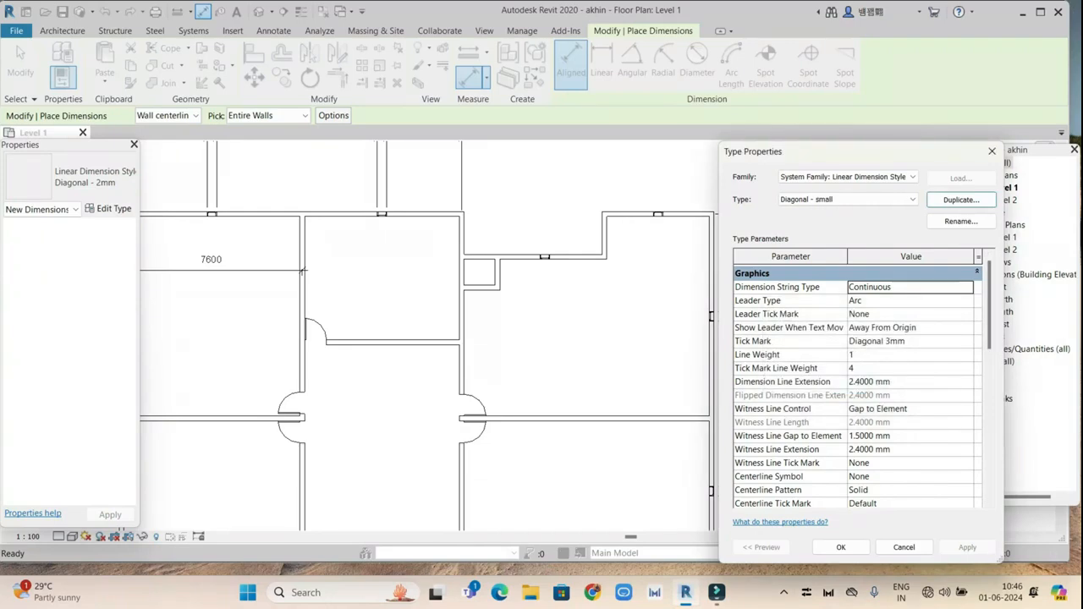
click(841, 547)
Step: Turn off Openings in the auto dimension options and set the aligned dimension to pick individual references
scroll(500, 301, up, 3)
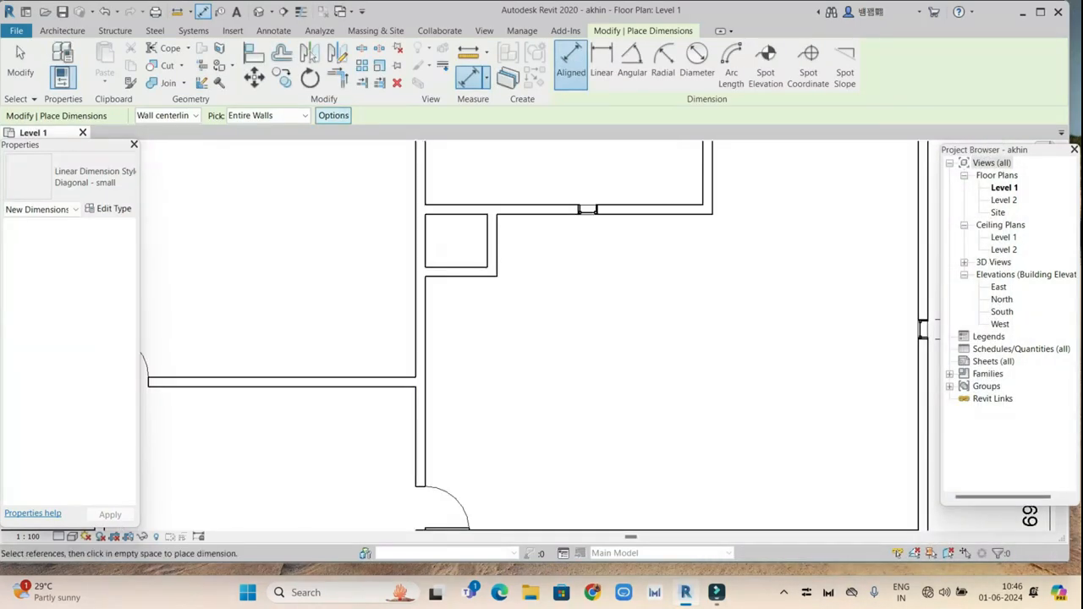
click(334, 115)
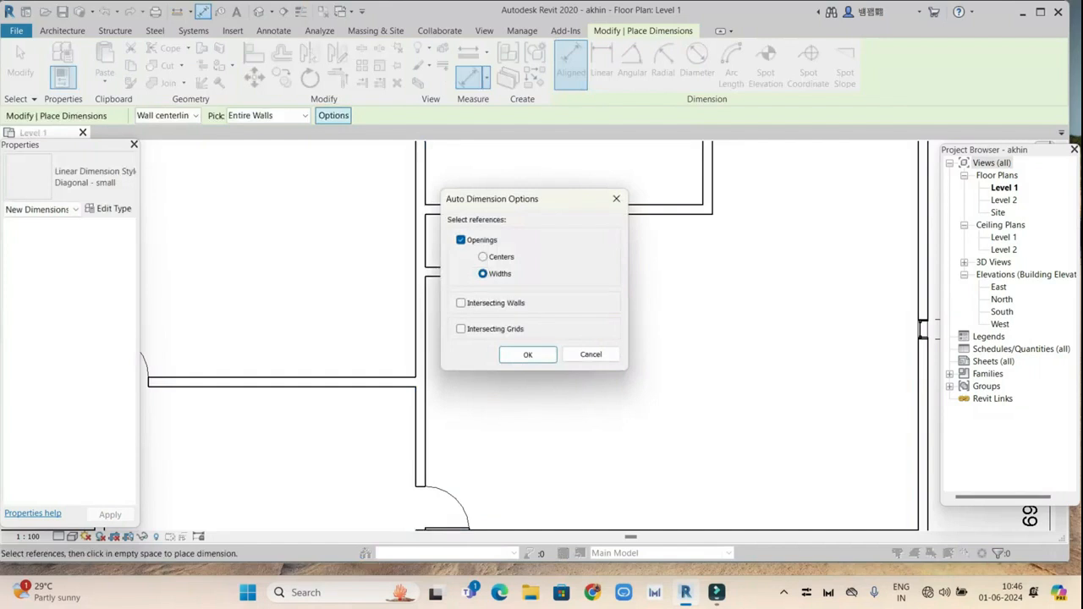
click(460, 239)
click(527, 354)
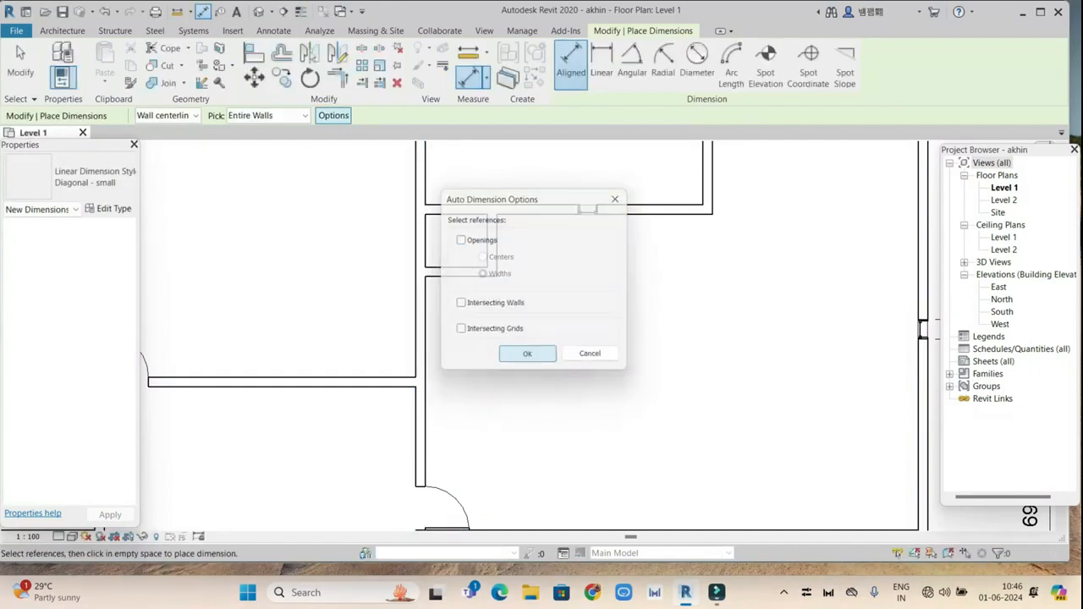
click(267, 115)
click(263, 125)
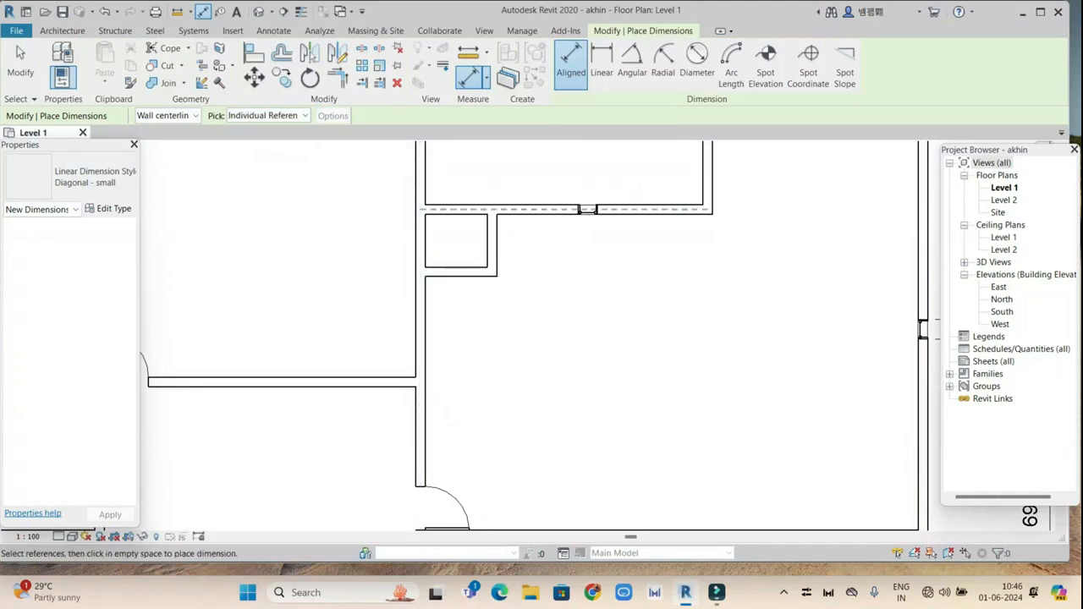
Step: Dimension the inner width of the small enclosure between its side walls, using faces of core as references
click(166, 115)
click(157, 165)
click(425, 247)
click(487, 254)
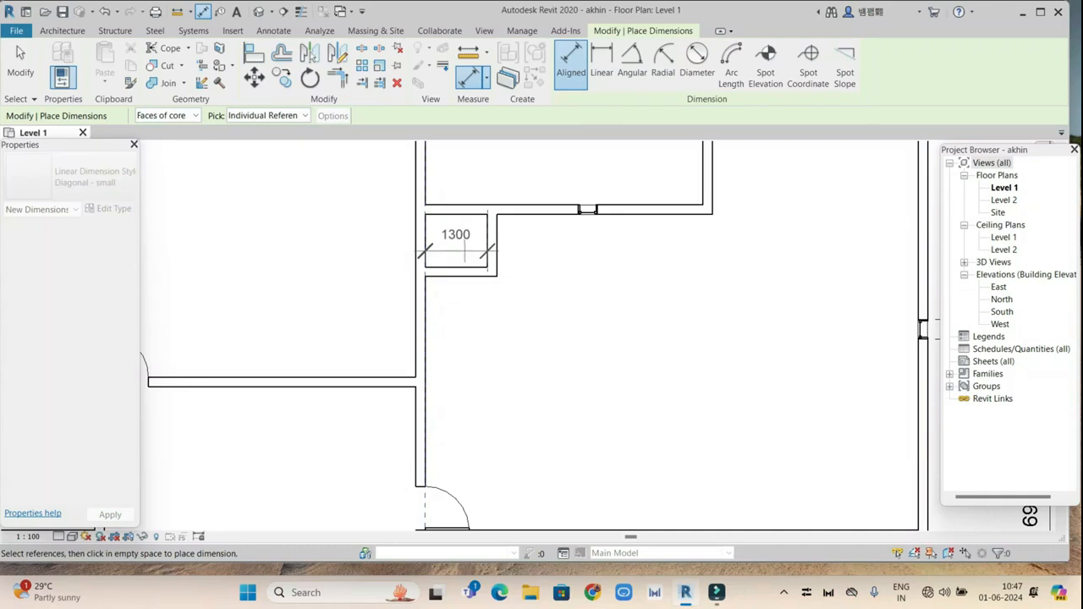
click(461, 252)
scroll(473, 266, down, 3)
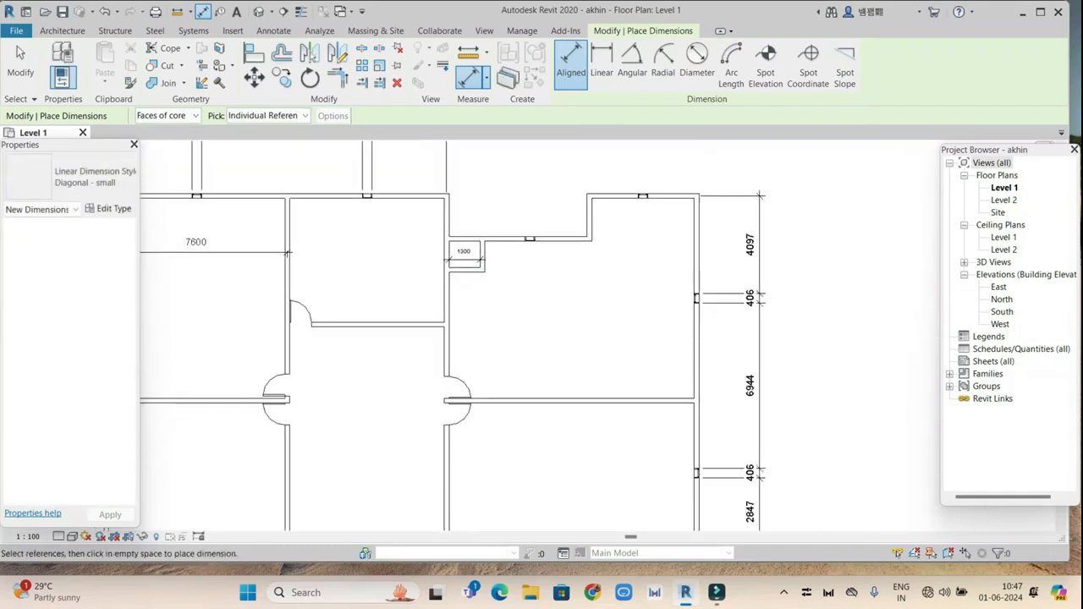
scroll(531, 362, up, 2)
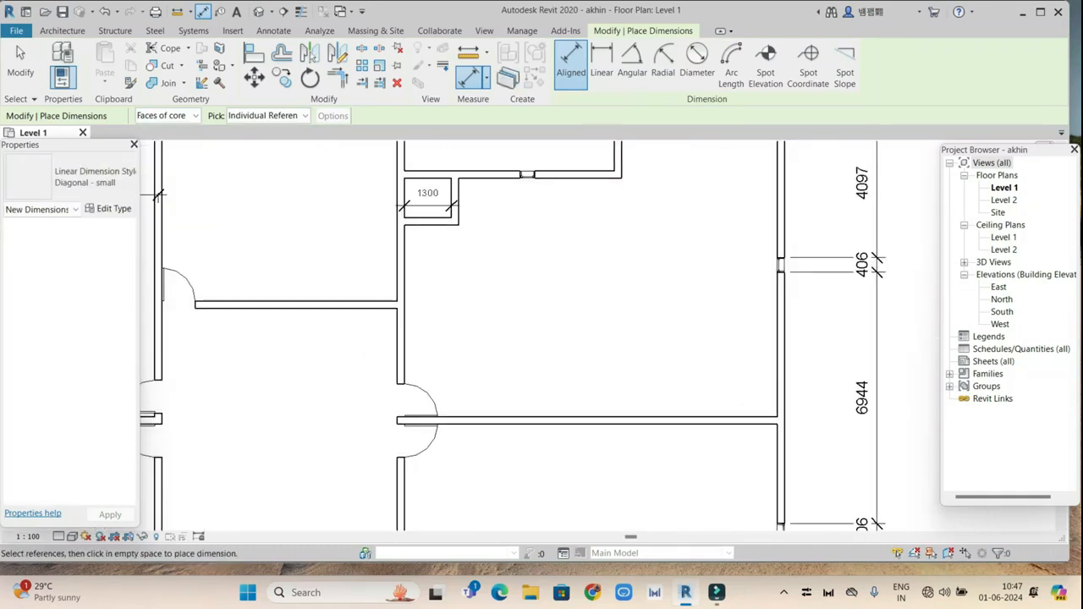
click(157, 195)
scroll(157, 195, down, 2)
right_click(532, 268)
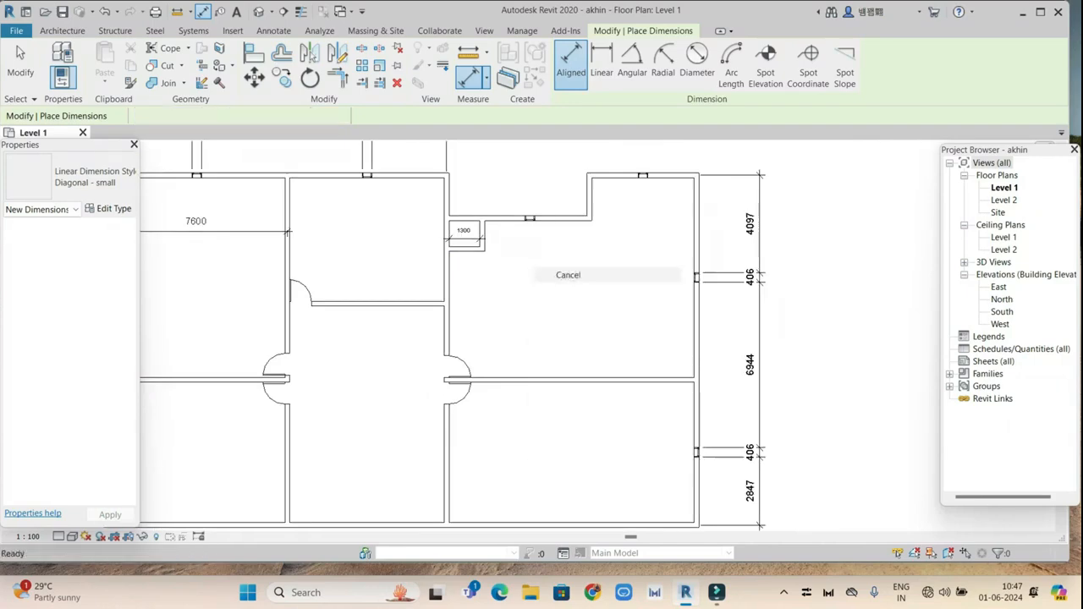
click(559, 273)
Step: Edit the Text Size of the small enclosure dimension's type, Diagonal - small
click(474, 240)
click(109, 208)
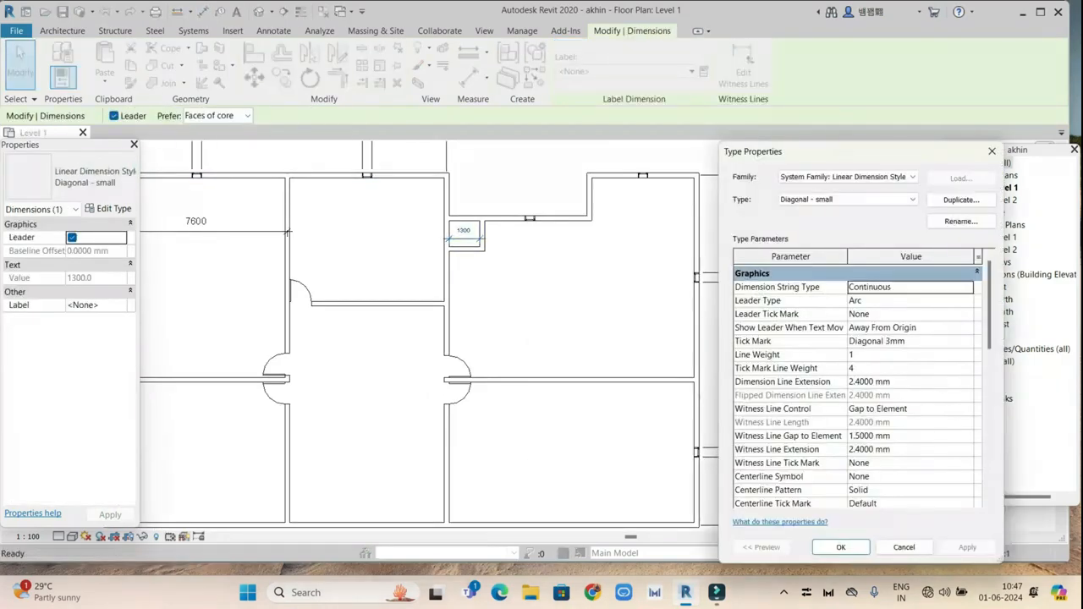
scroll(854, 389, down, 5)
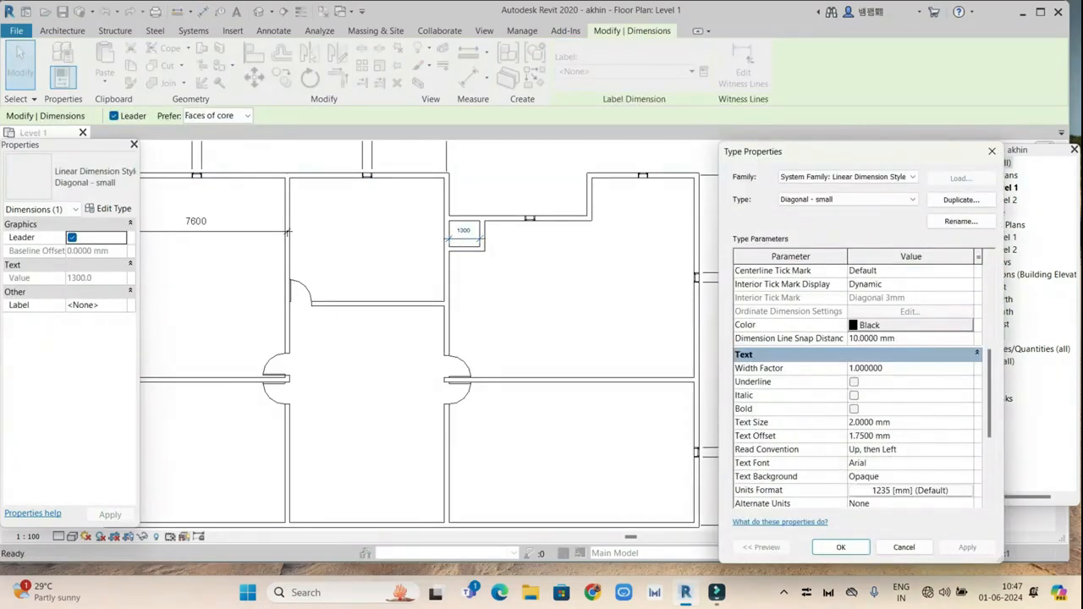
click(898, 422)
click(967, 547)
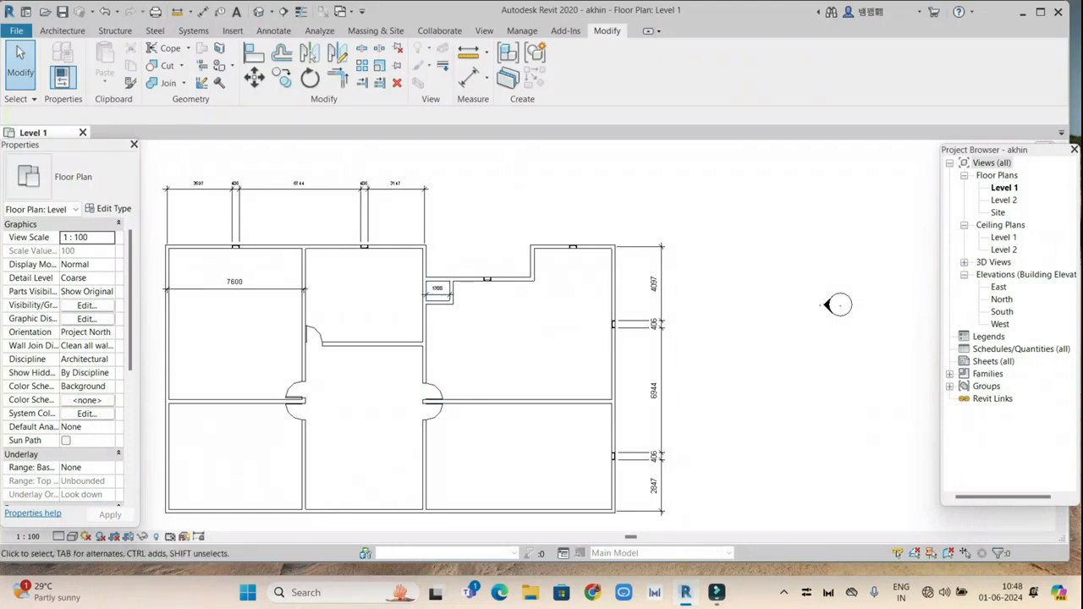
Step: Examine the dimension text sizes on the small enclosure, the upper-left room and the right wall across the floor plan
scroll(560, 285, down, 2)
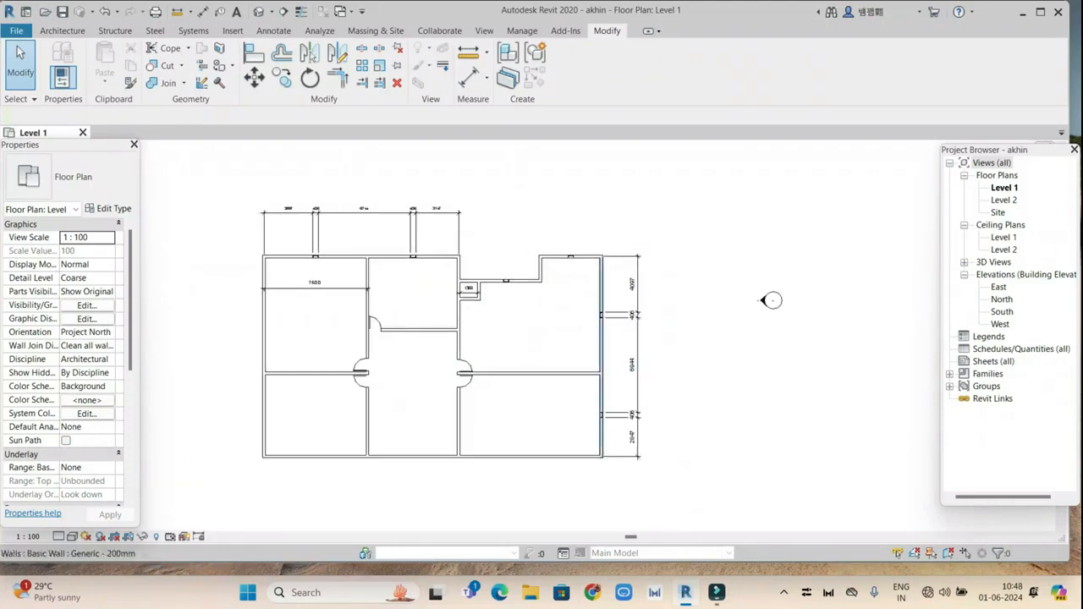
scroll(846, 293, up, 3)
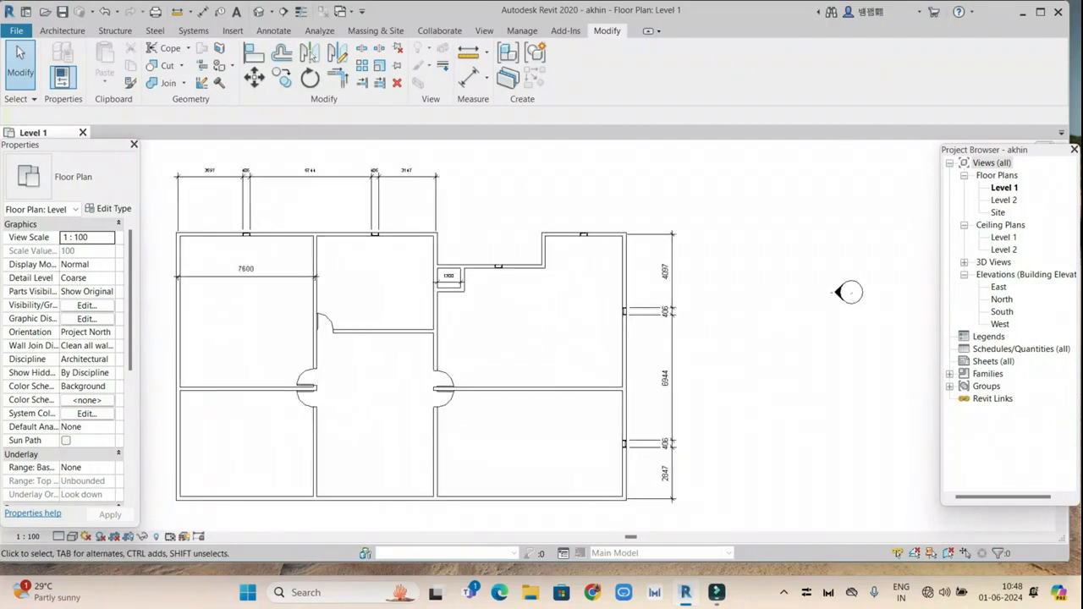
scroll(854, 282, down, 2)
scroll(809, 285, down, 1)
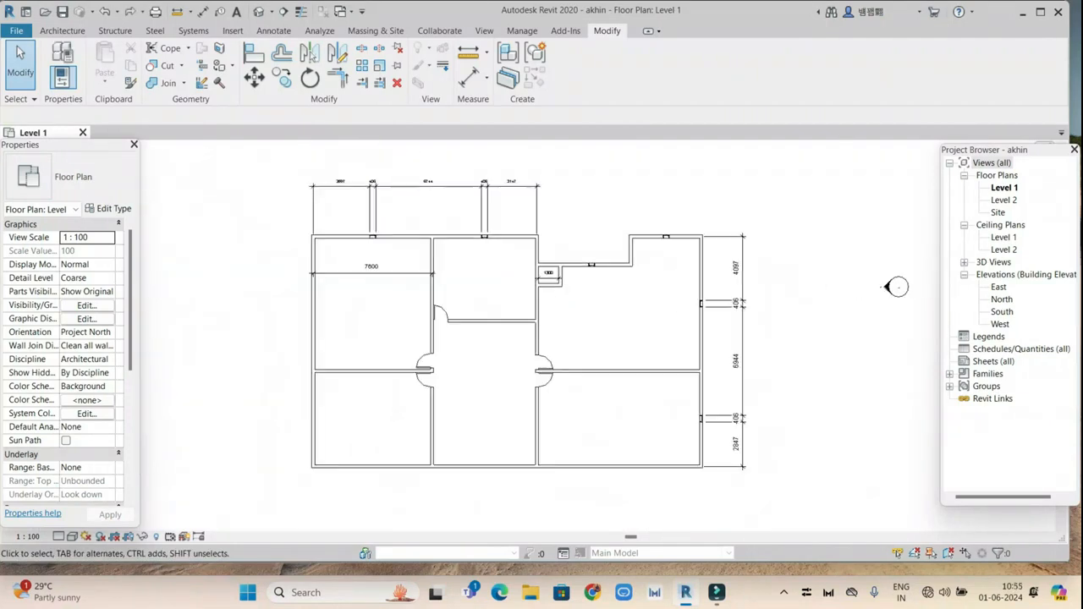
middle_drag(894, 285, 914, 278)
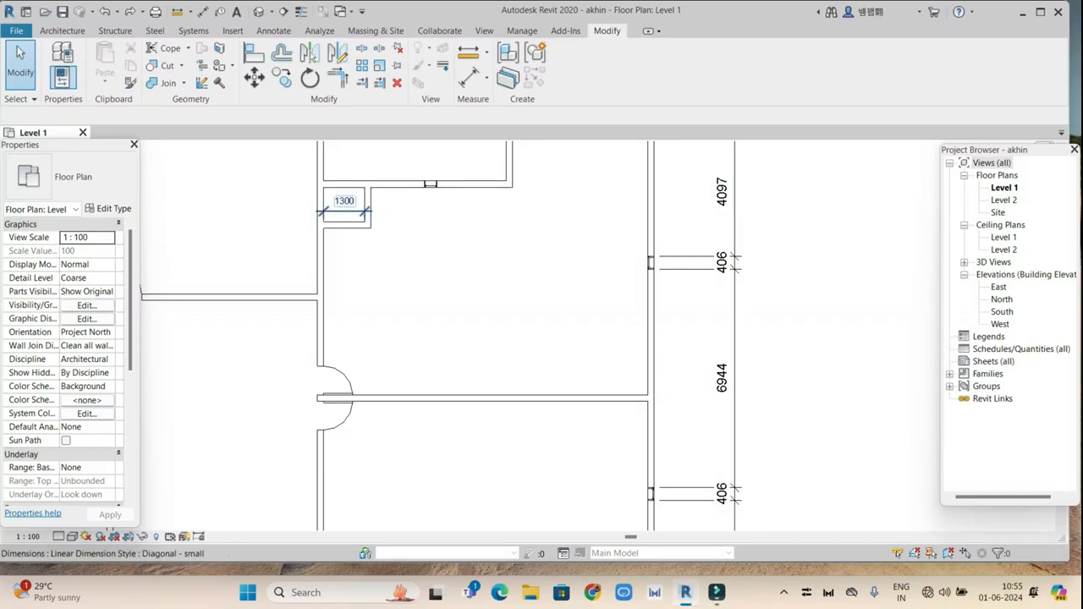
scroll(485, 251, down, 2)
middle_drag(436, 209, 438, 170)
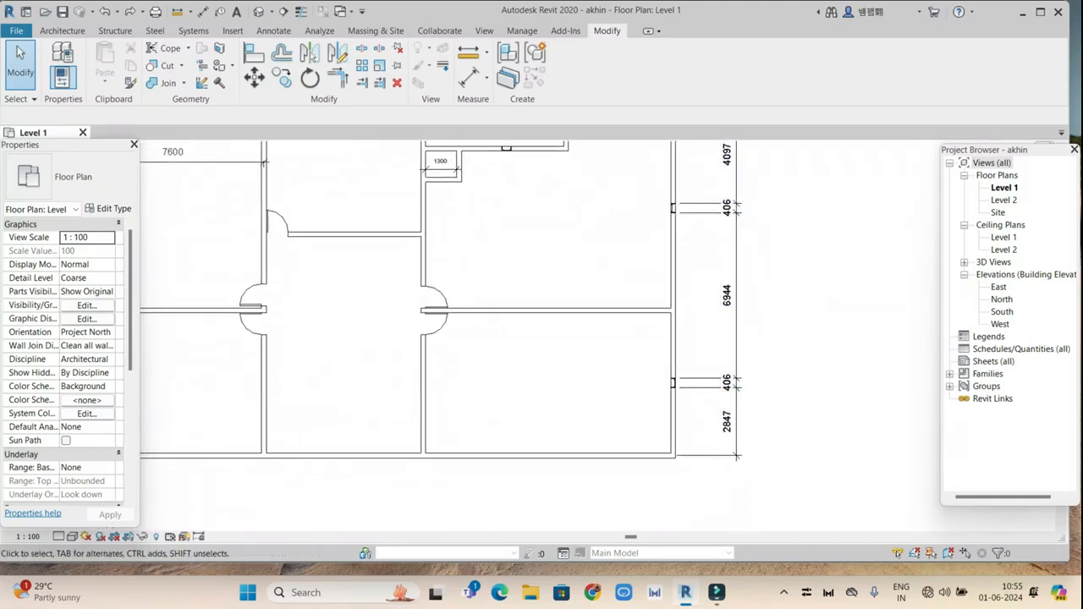
middle_drag(790, 273, 801, 313)
scroll(801, 313, down, 1)
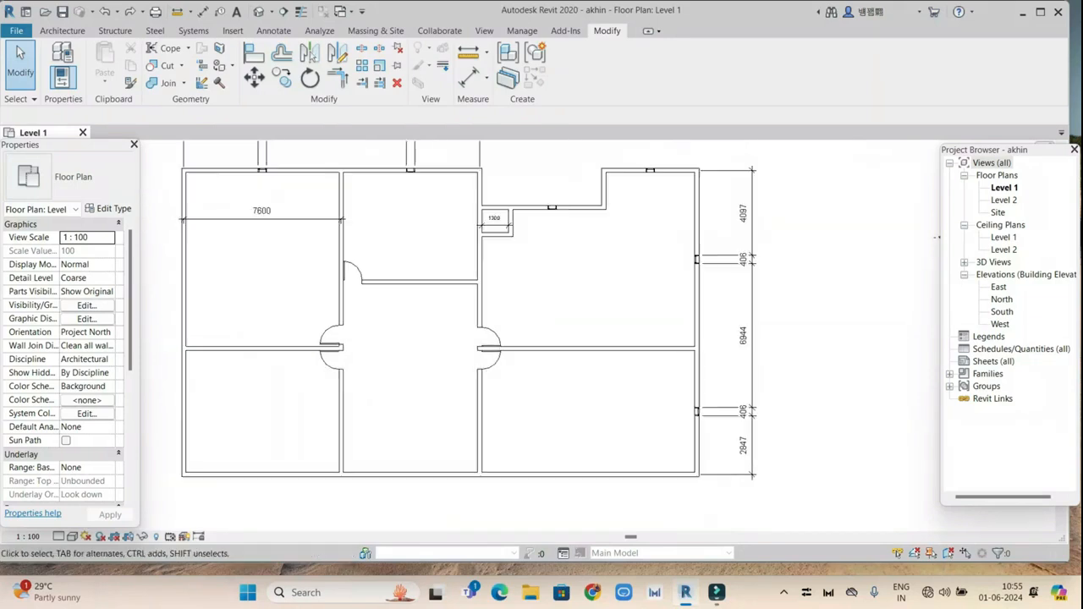
scroll(933, 247, down, 1)
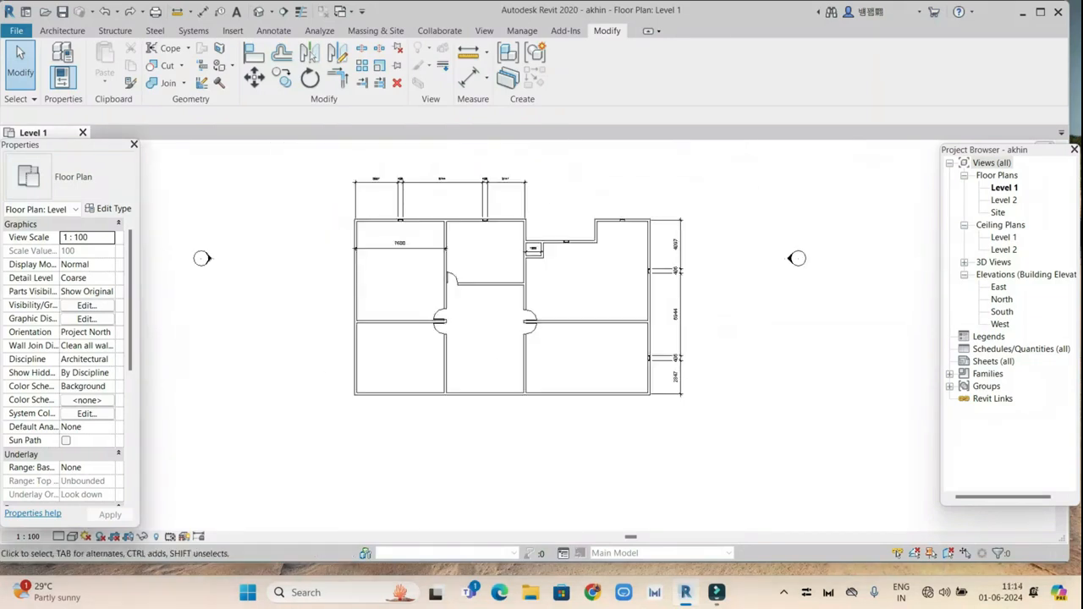
Step: Change the right exterior wall's dimension string to the Diagonal - 2mm type
drag(737, 435, 656, 179)
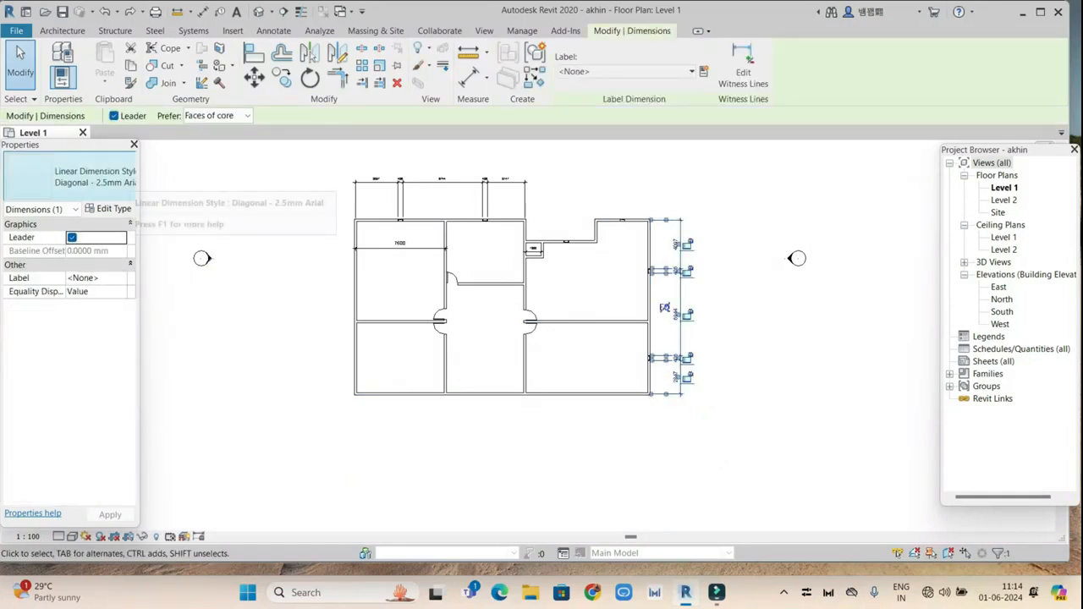
click(93, 178)
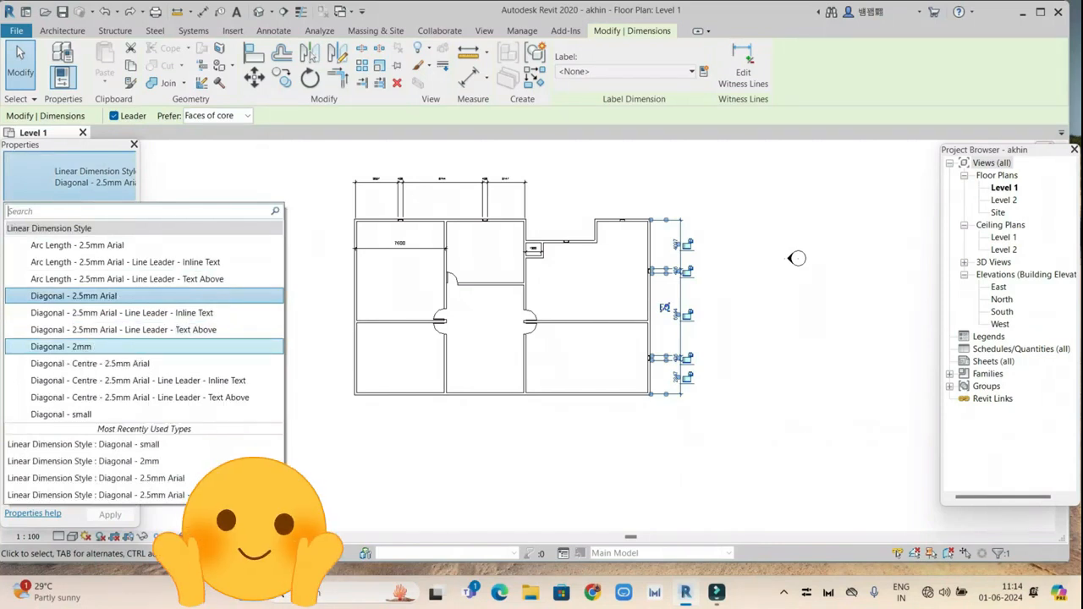
click(60, 346)
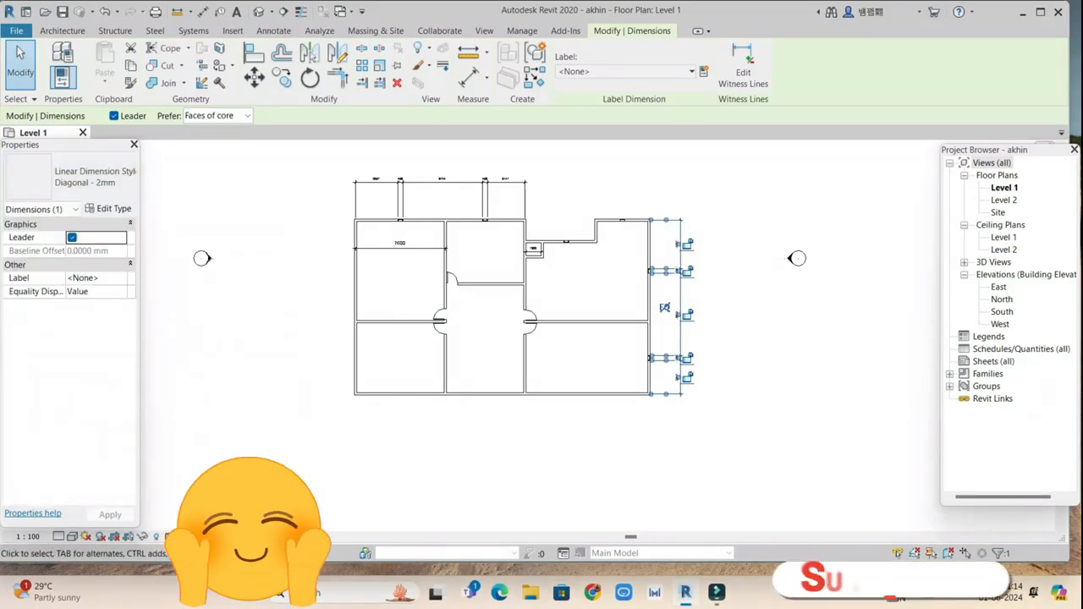